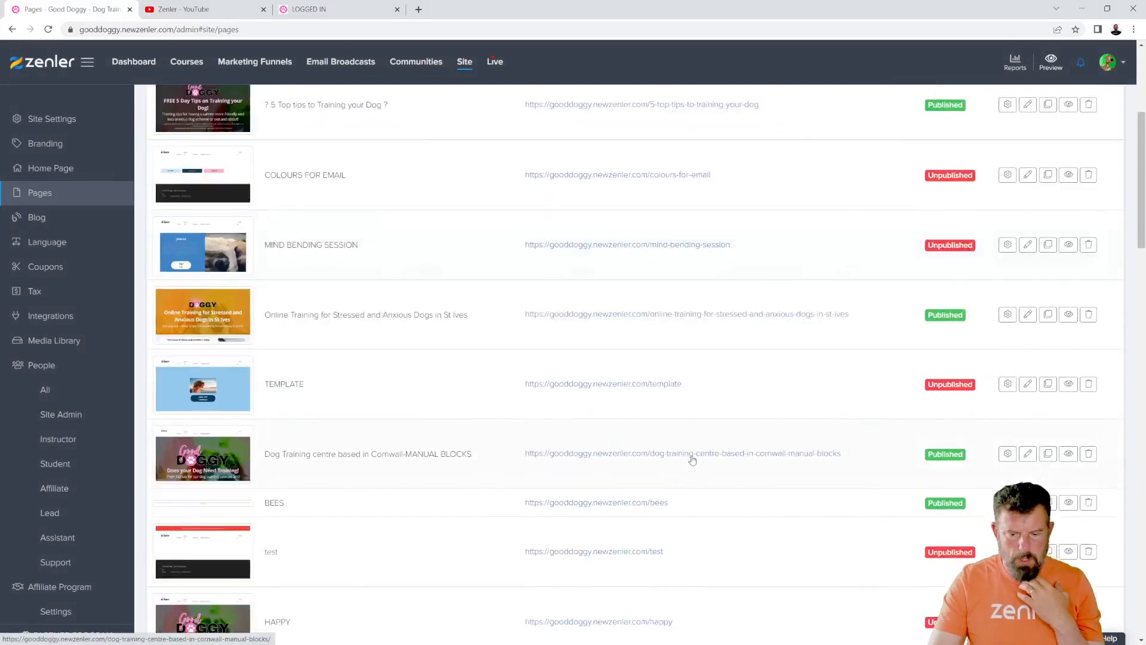
pyautogui.scroll(-15, 692, 458)
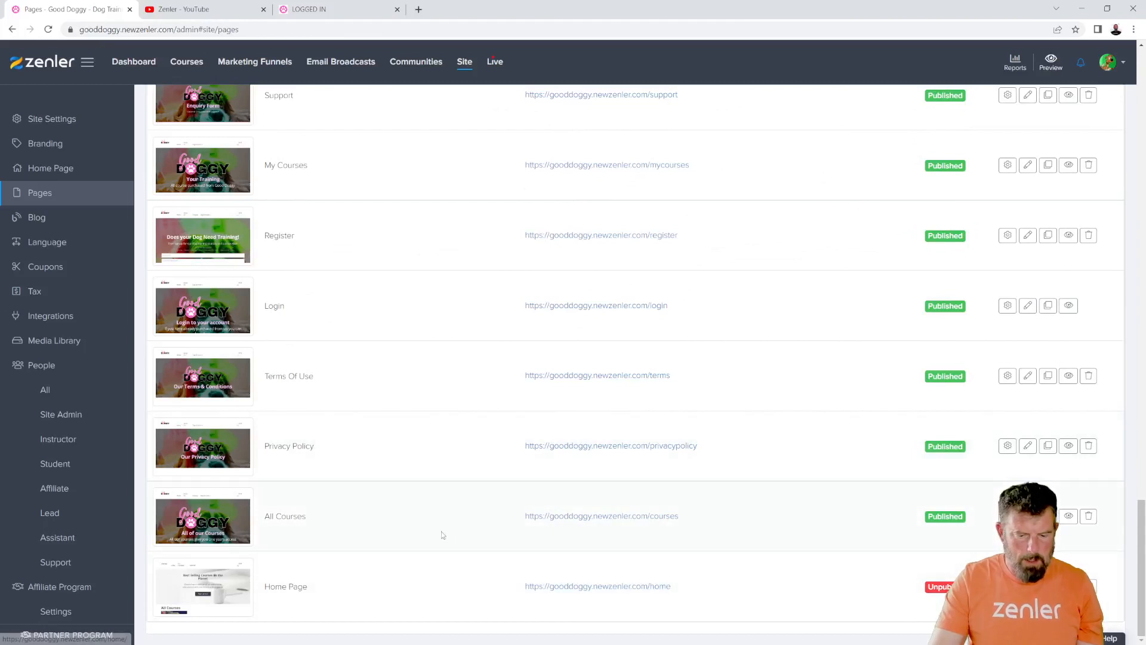
# - Find the "Dog Training centre based in Cornwall" page in the site's pages list and close the LOGGED IN browser tab
pyautogui.scroll(5, 712, 540)
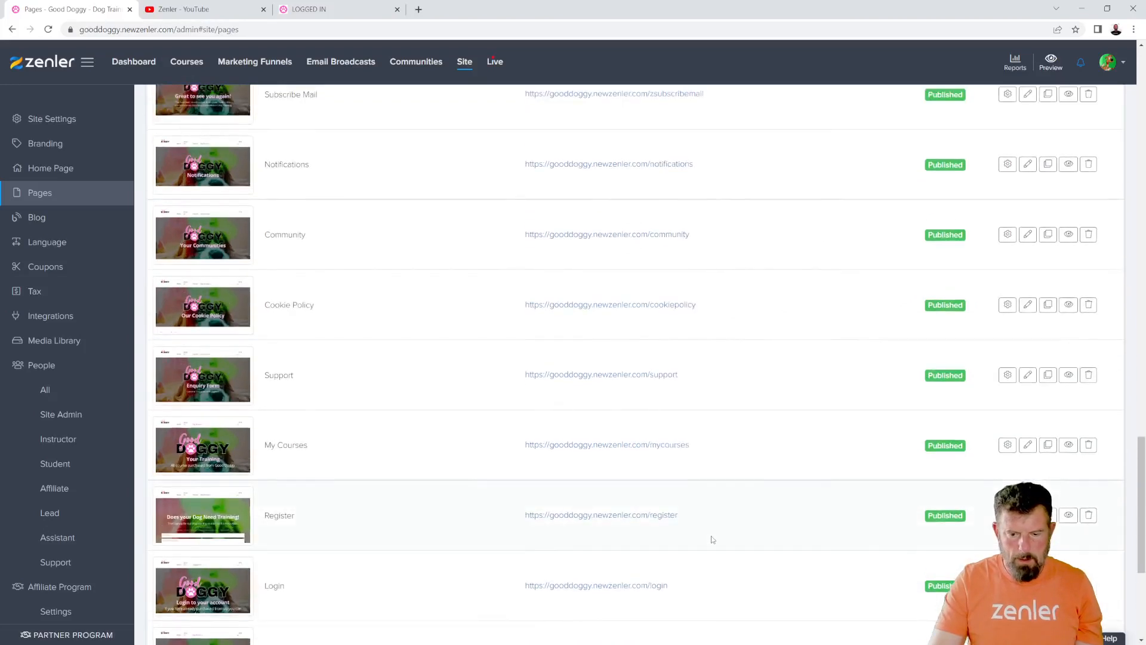
pyautogui.scroll(1, 712, 539)
pyautogui.scroll(-4, 712, 538)
pyautogui.scroll(-2, 710, 537)
pyautogui.scroll(6, 709, 537)
pyautogui.scroll(15, 709, 537)
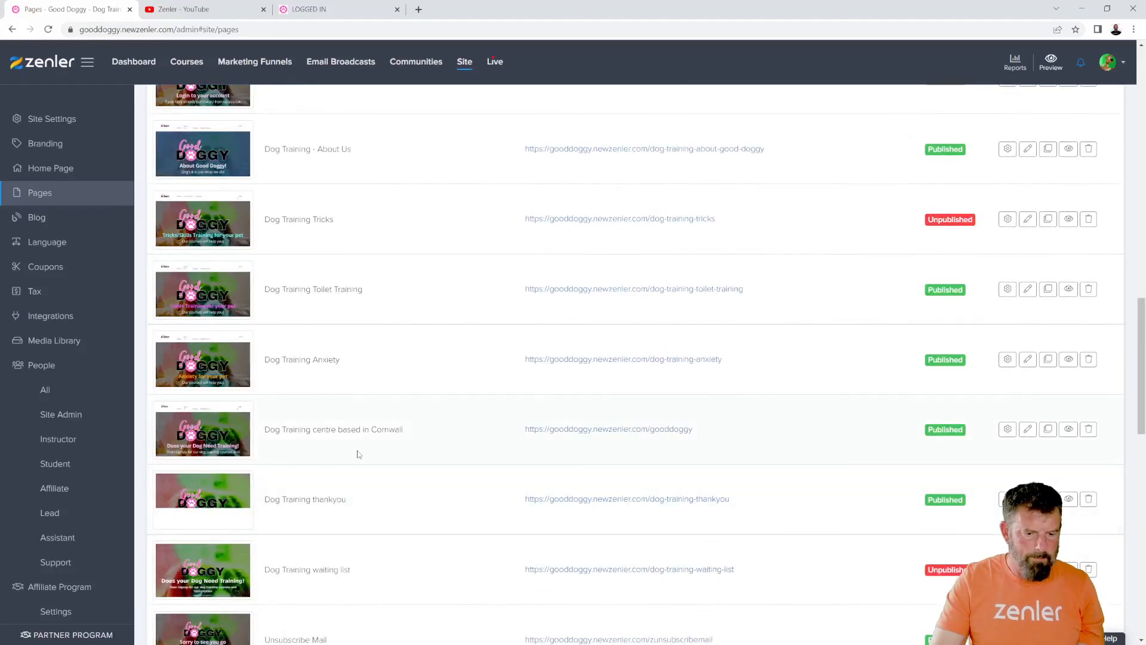
pyautogui.click(397, 9)
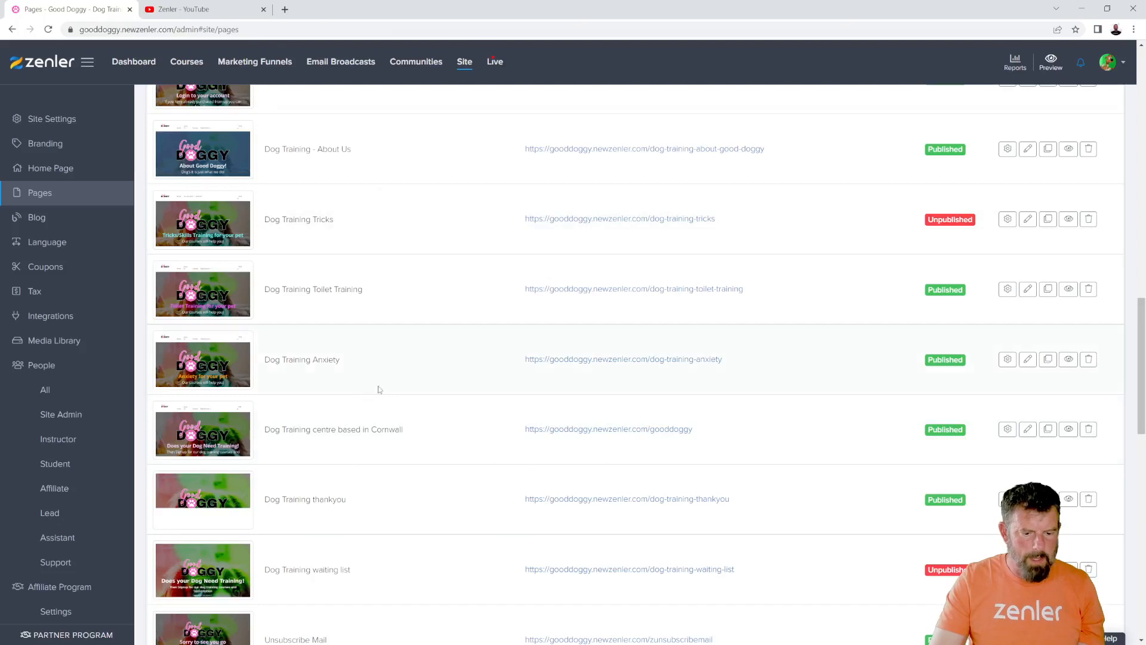
# - Preview the "Dog Training centre based in Cornwall" page and reload its address without the preview parameter
pyautogui.click(1027, 430)
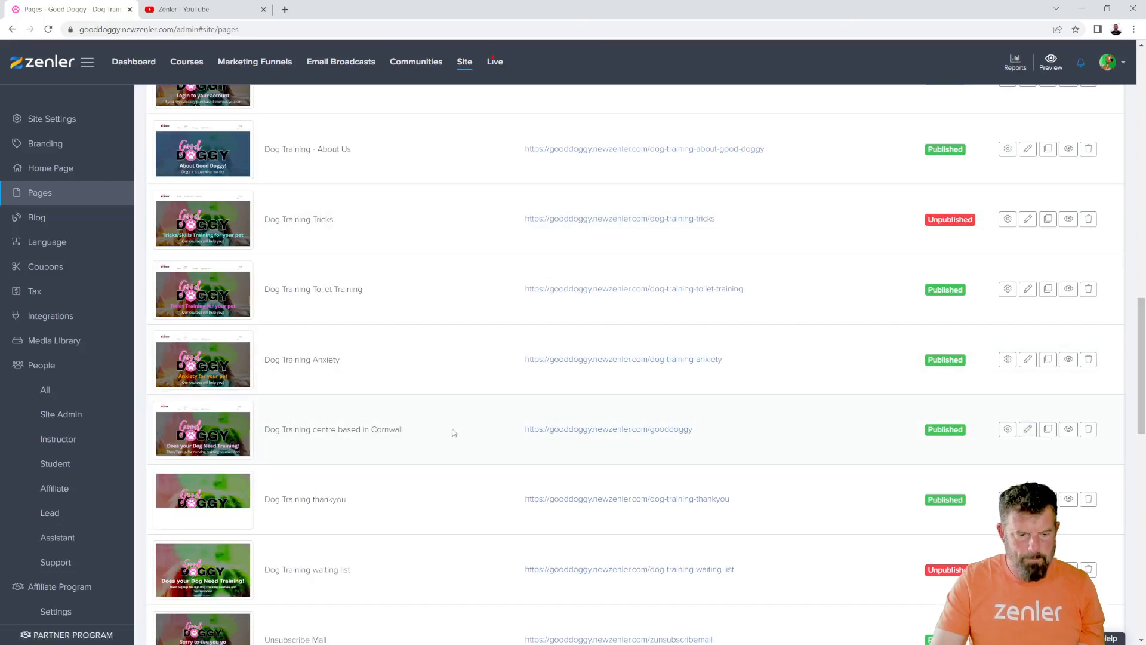
pyautogui.scroll(3, 457, 424)
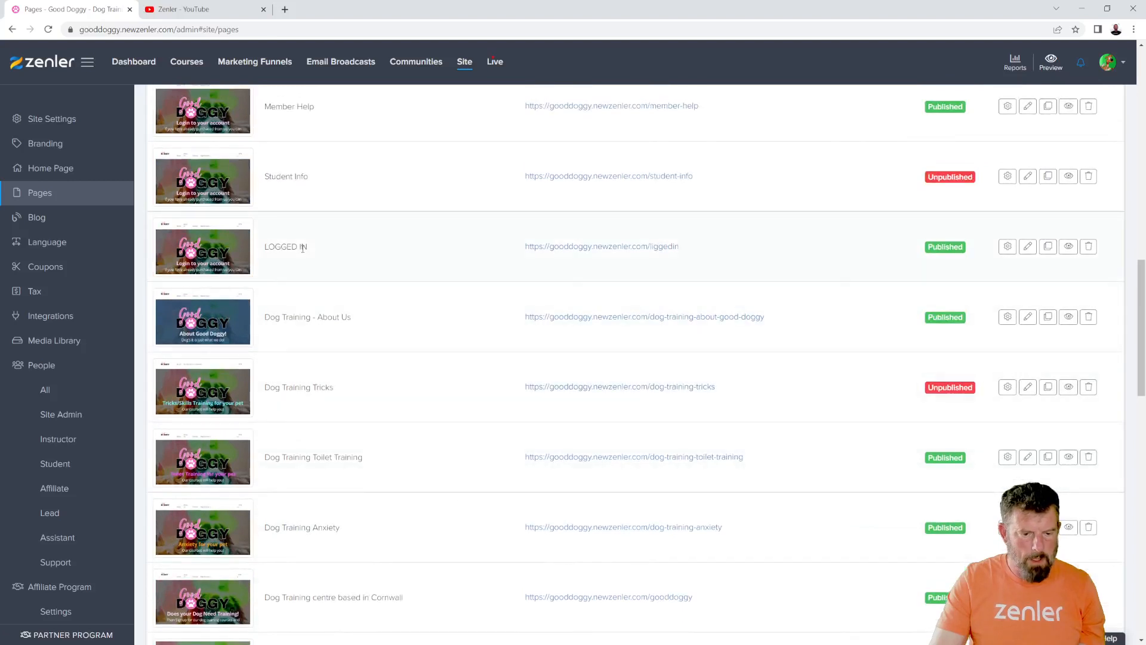
pyautogui.scroll(-3, 438, 354)
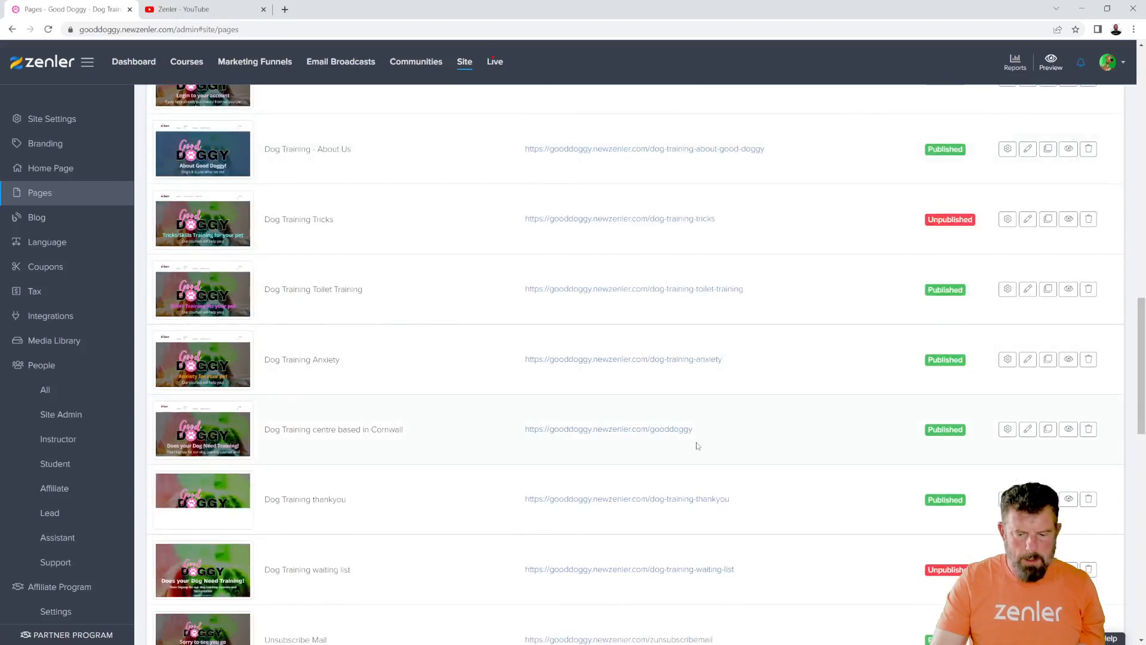
pyautogui.click(1067, 429)
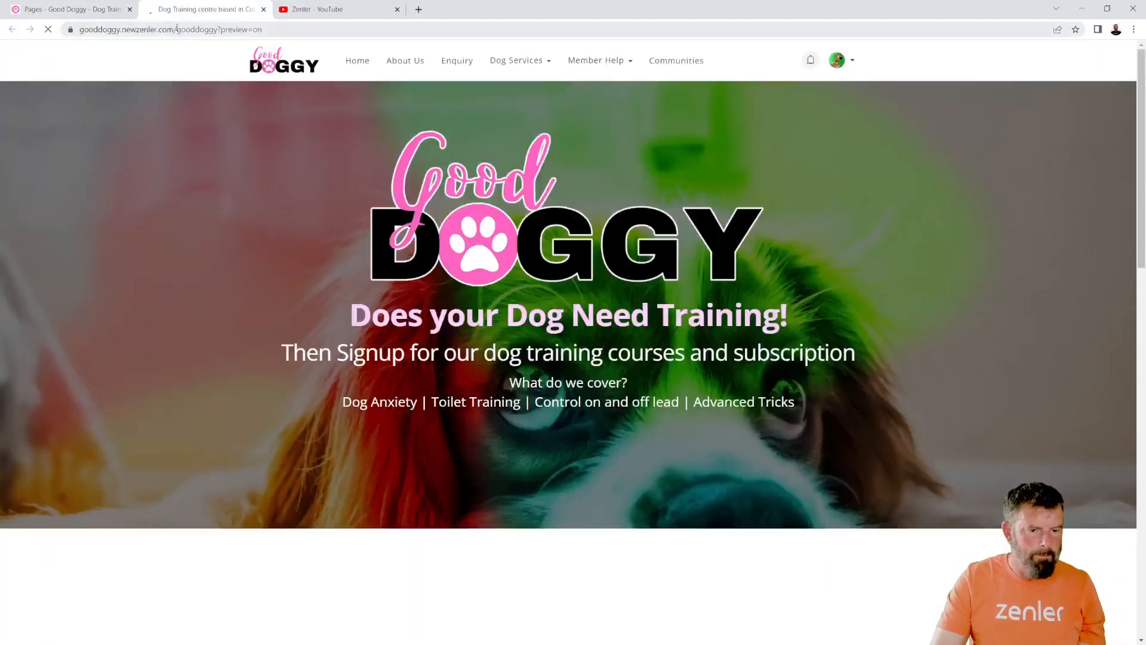
pyautogui.moveTo(243, 30); pyautogui.dragTo(399, 32)
pyautogui.press('BackSpace')
pyautogui.press('Return')
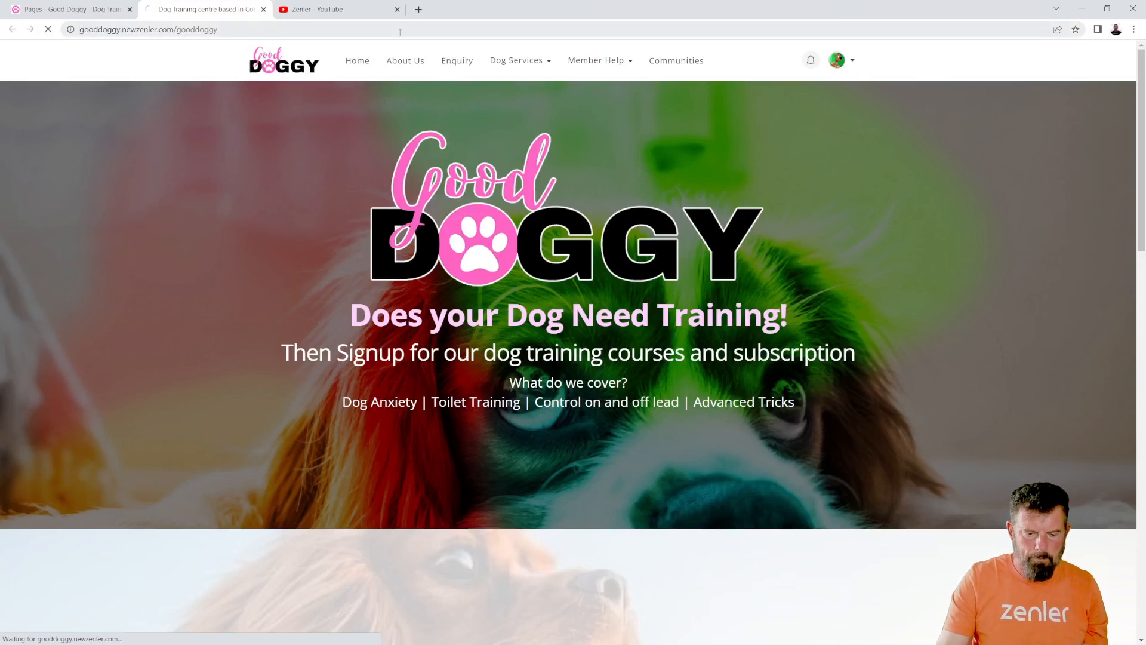
# - View the live gooddoggy page as a signed-out visitor in a new incognito window, then leave that window
pyautogui.click(202, 29)
pyautogui.hotkey('ctrl', 'c')
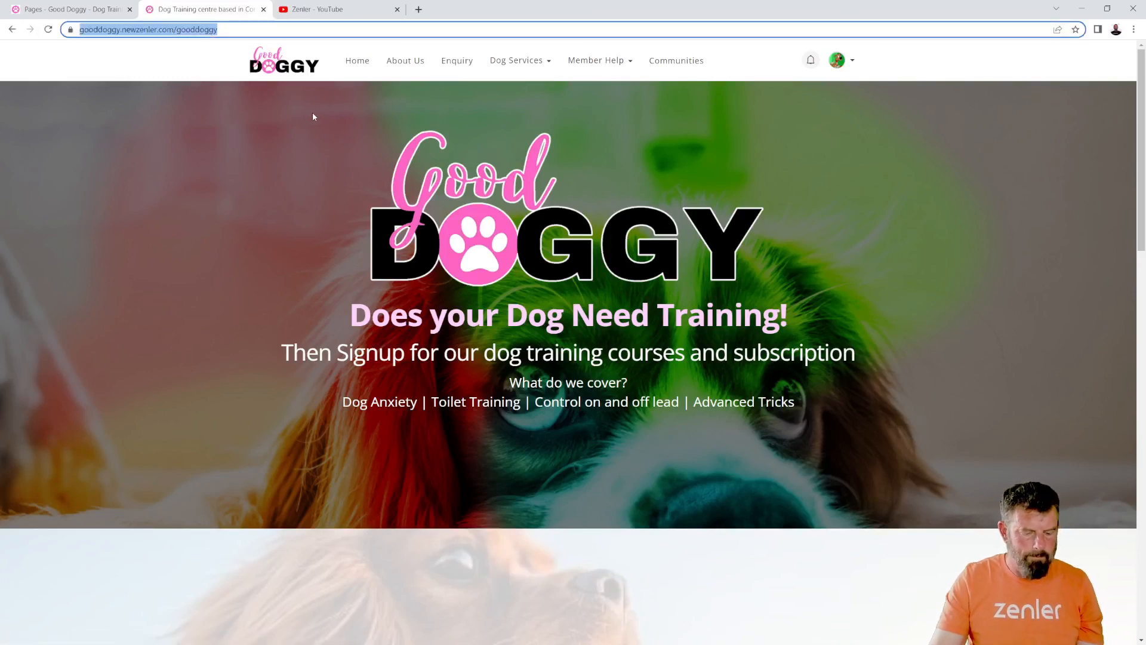
pyautogui.click(1133, 29)
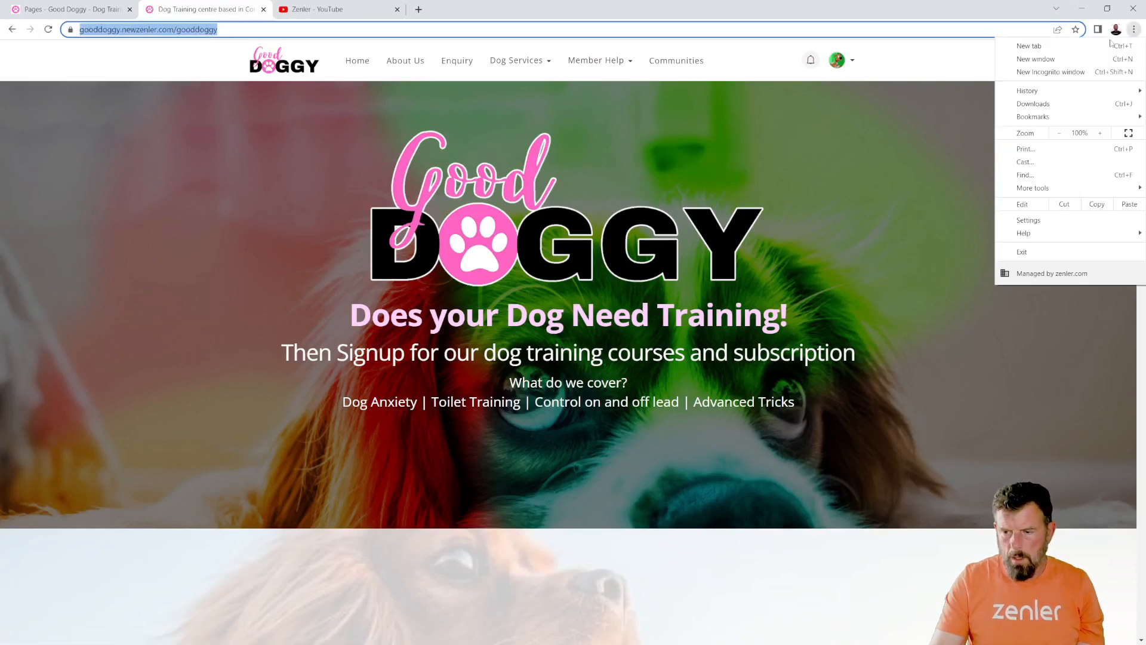
pyautogui.click(1068, 73)
pyautogui.hotkey('ctrl', 'v')
pyautogui.press('Return')
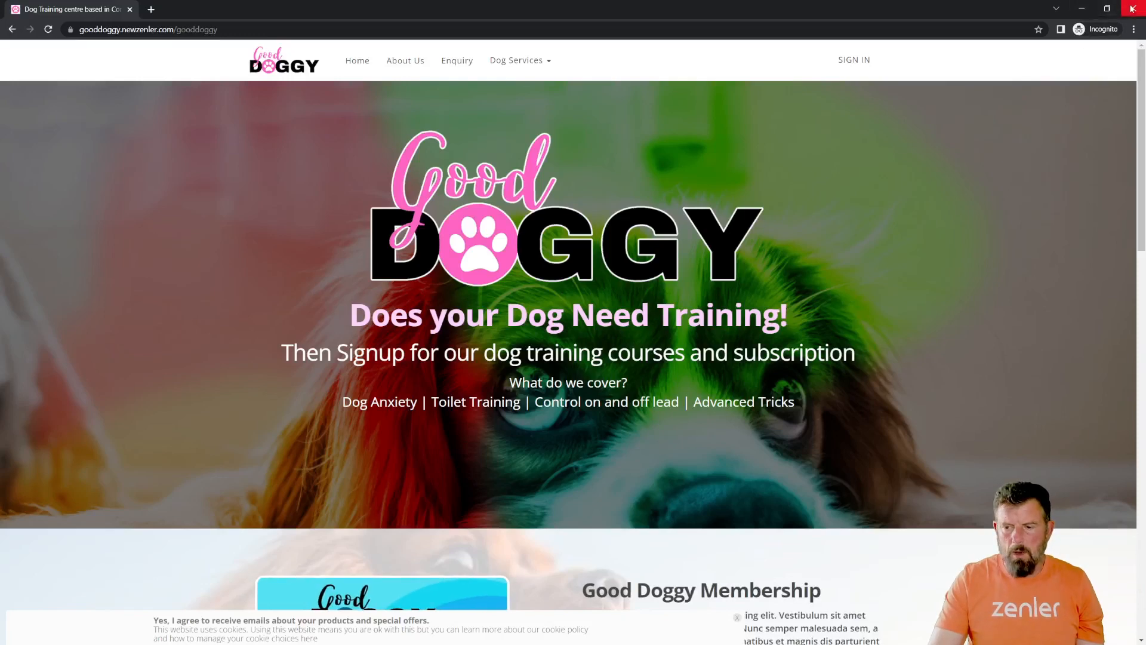
pyautogui.click(1080, 10)
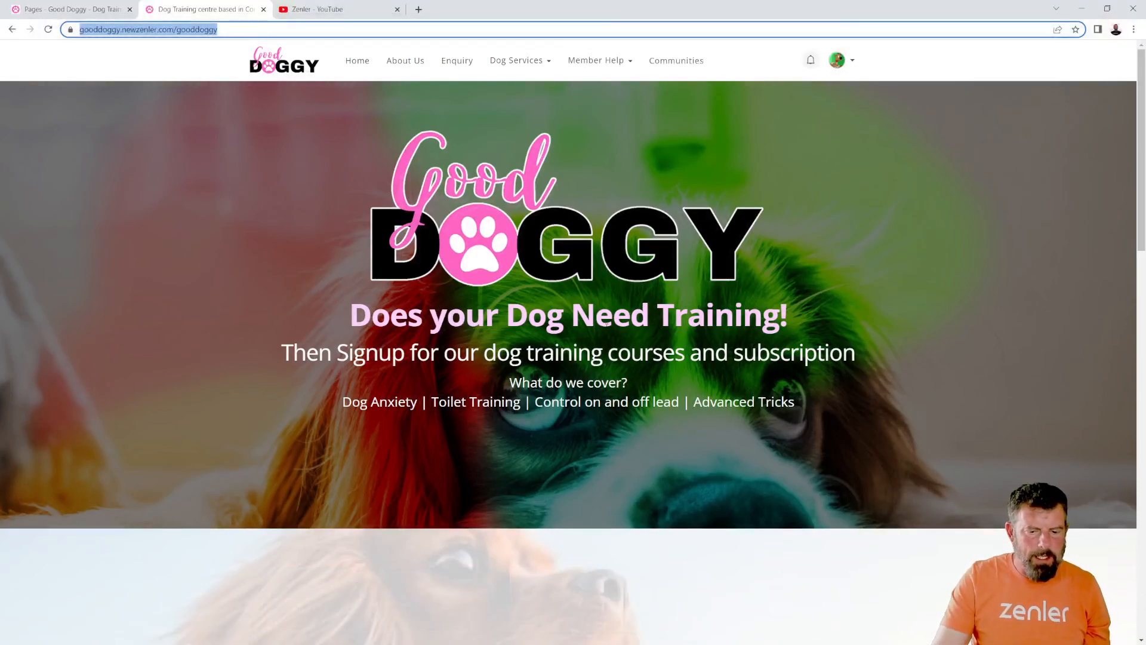
# - Open the "Dog Training centre based in Cornwall" page in the page editor from the pages list
pyautogui.click(79, 10)
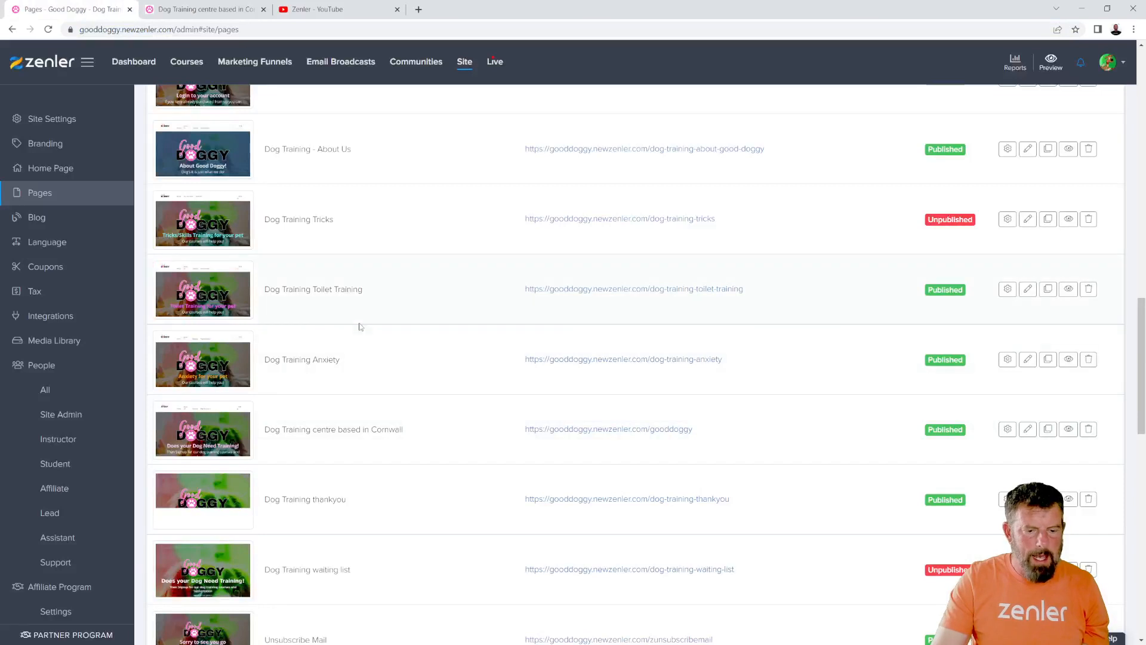
pyautogui.click(1035, 433)
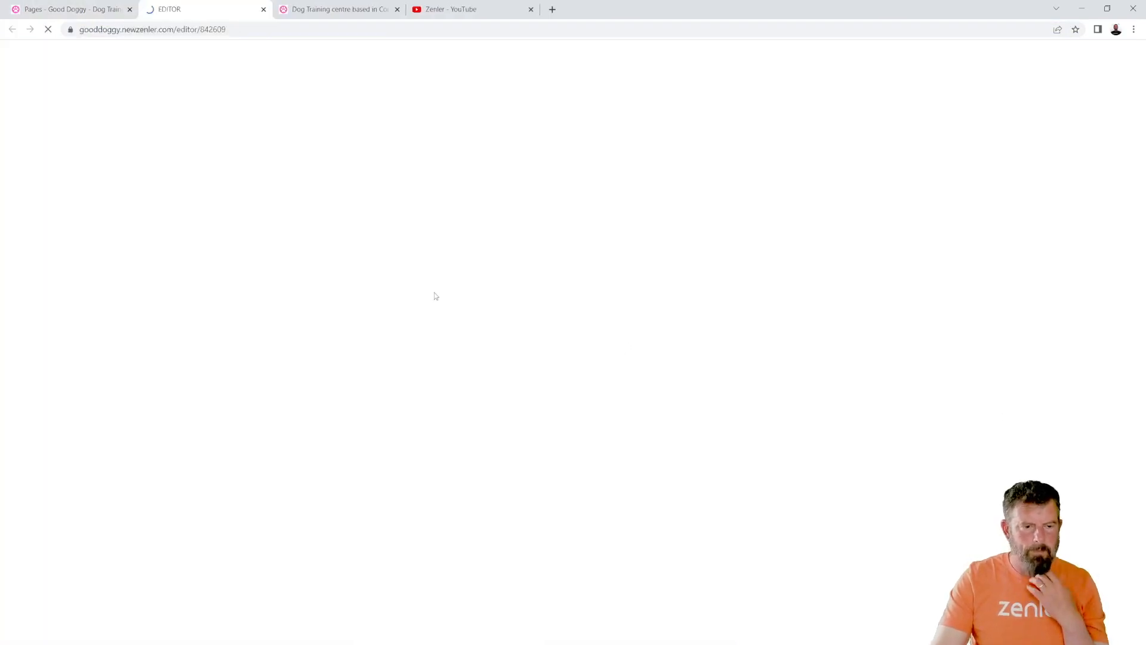
pyautogui.click(350, 10)
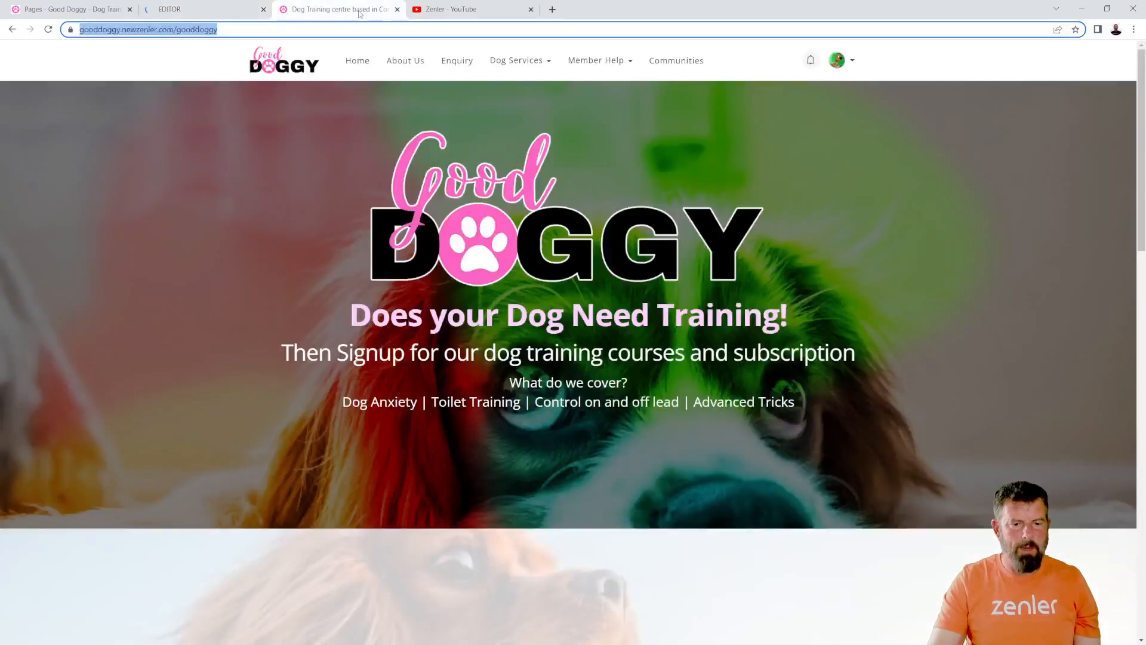
pyautogui.click(198, 10)
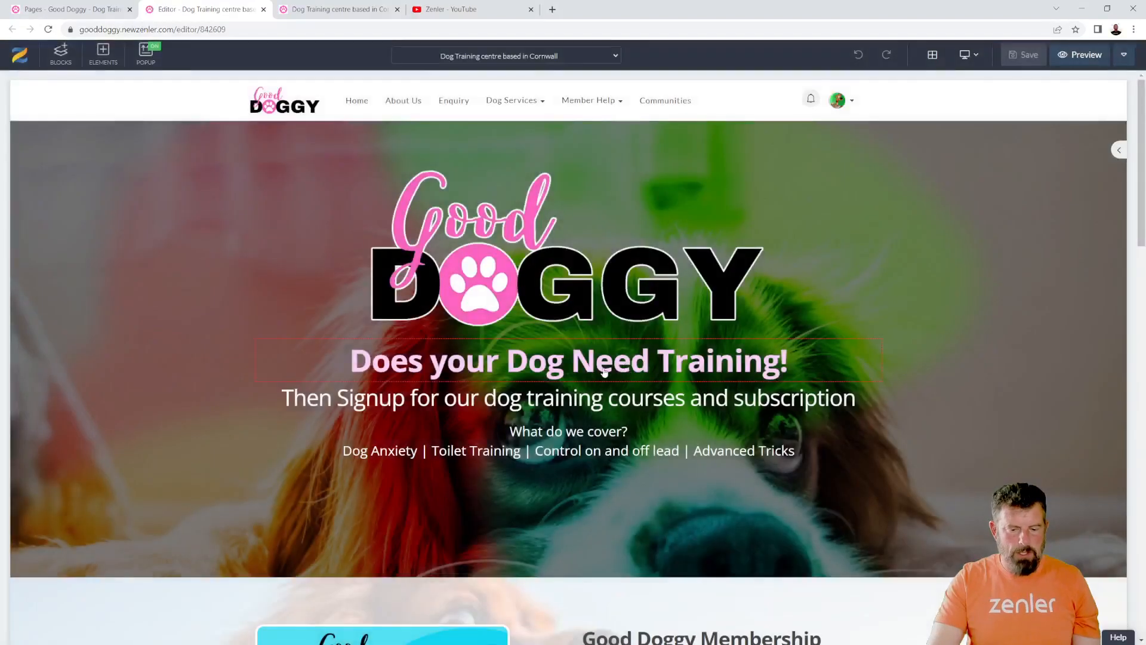
# - Change the "Does your Dog Need Training!" heading's text colour to a stronger pink and save the page
pyautogui.click(608, 371)
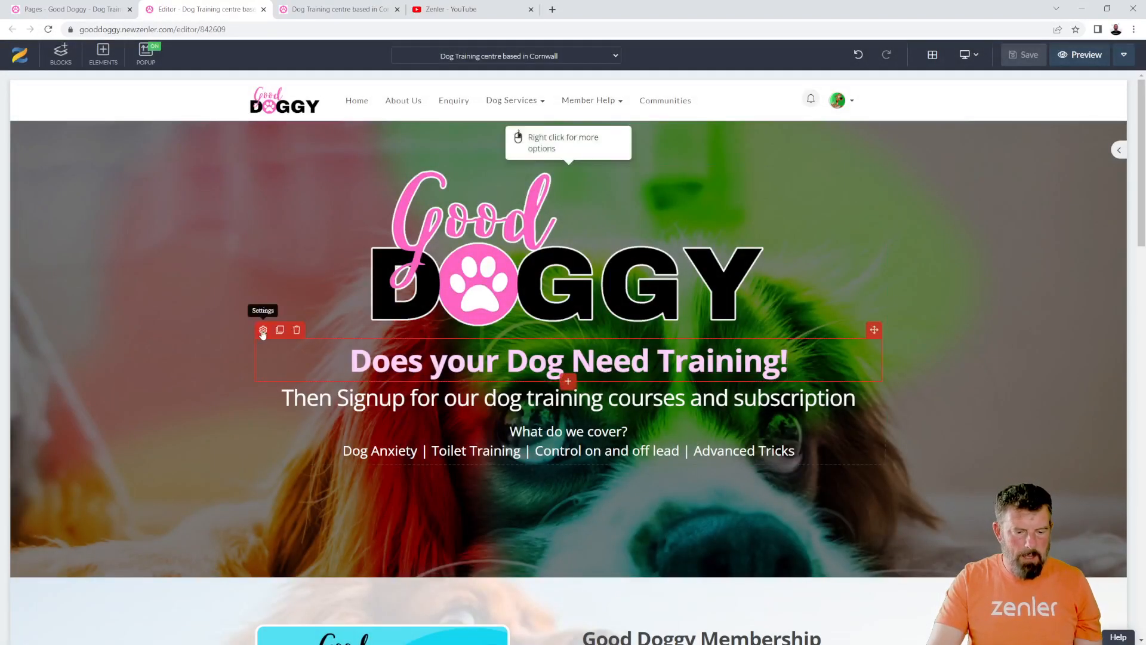
pyautogui.click(263, 330)
pyautogui.click(1123, 548)
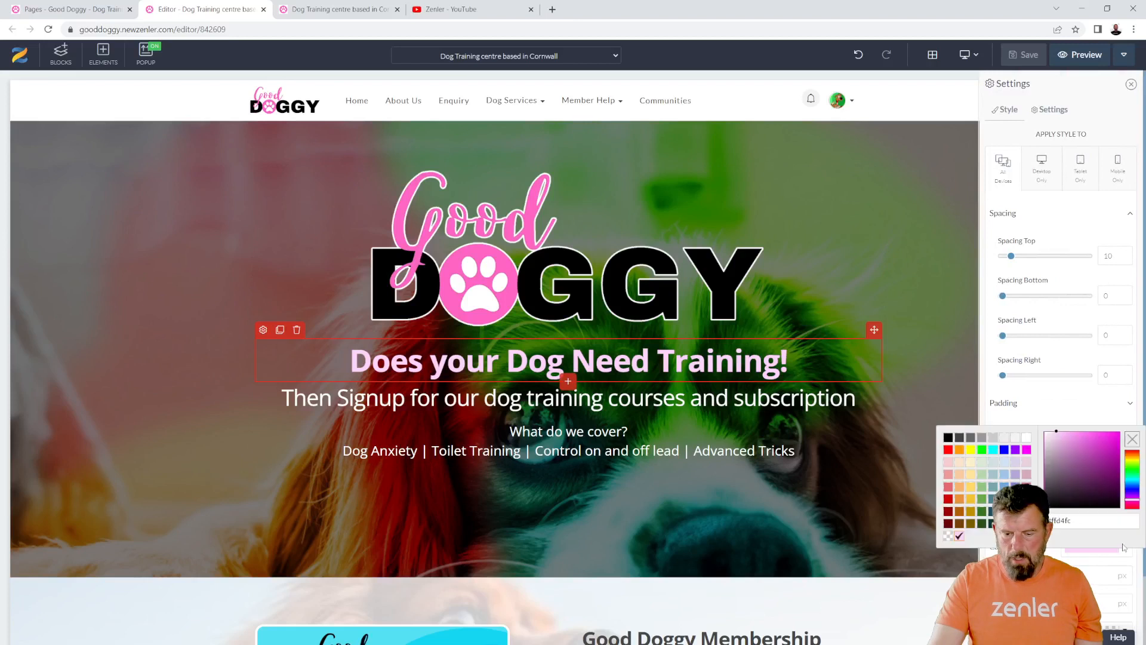
pyautogui.click(1079, 433)
pyautogui.click(1084, 434)
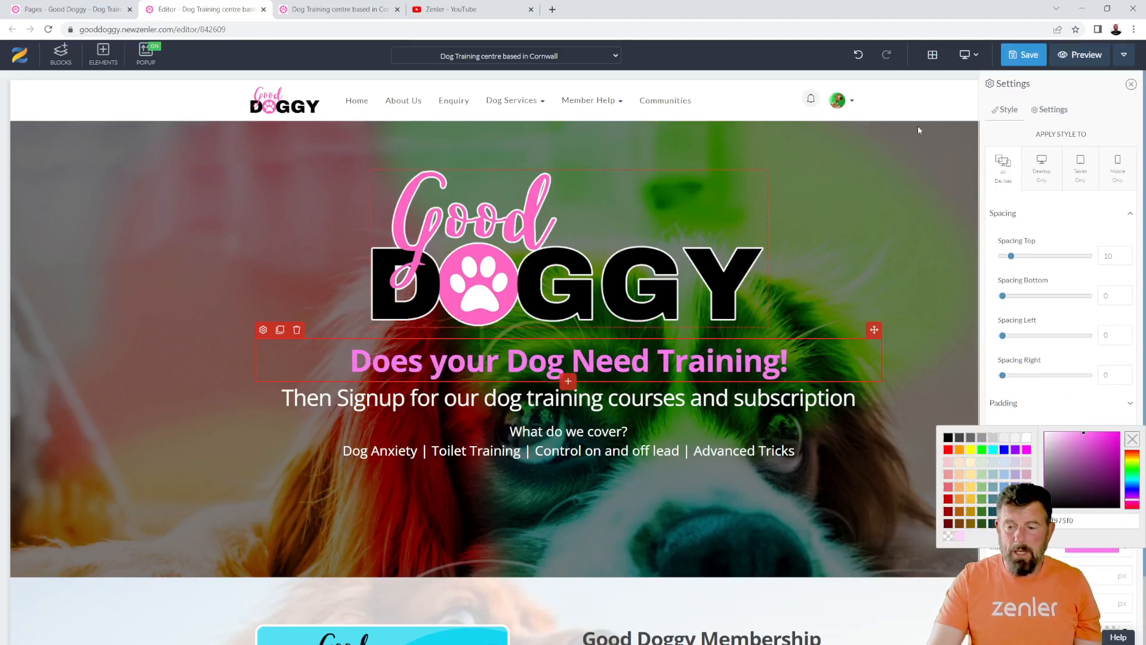
pyautogui.click(1027, 55)
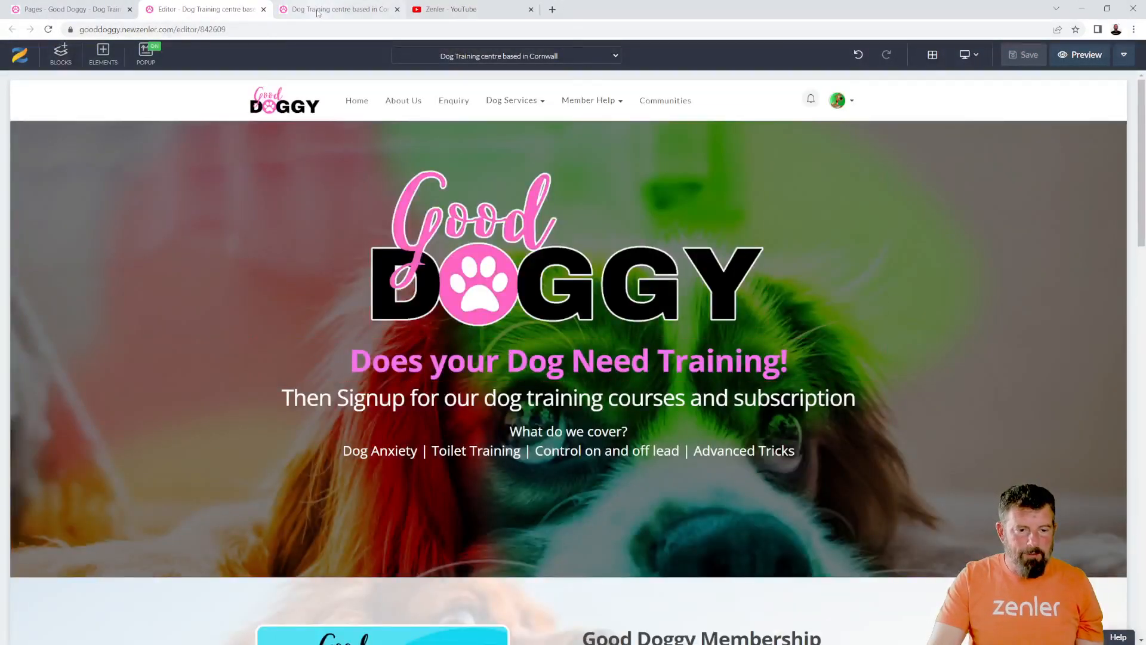
# - Inspect the heading colour on the already open live page, then reload the page and examine the heading again
pyautogui.click(318, 10)
pyautogui.scroll(-5, 743, 373)
pyautogui.scroll(5, 743, 373)
pyautogui.moveTo(446, 317); pyautogui.dragTo(613, 316)
pyautogui.moveTo(408, 316); pyautogui.dragTo(570, 316)
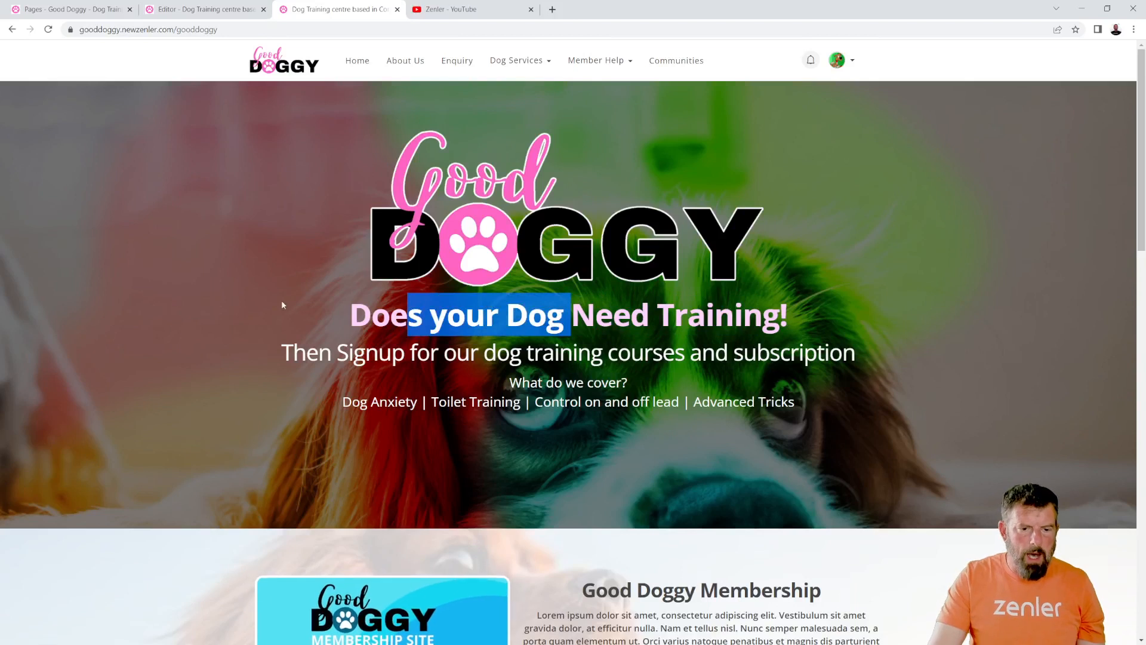
pyautogui.click(571, 316)
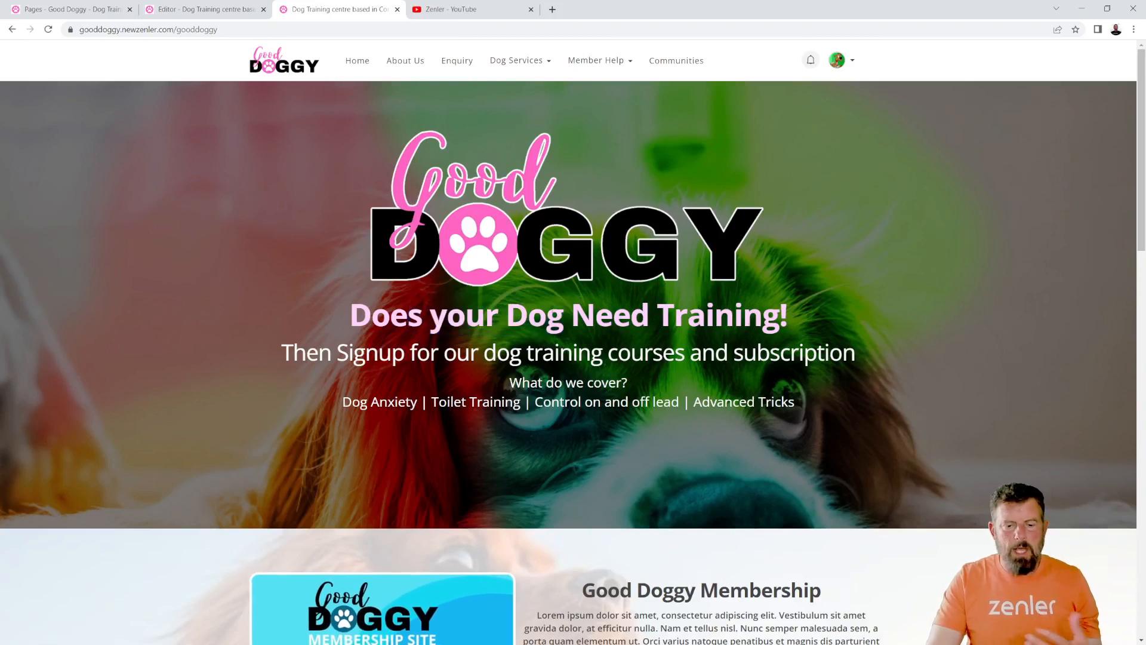
pyautogui.click(49, 30)
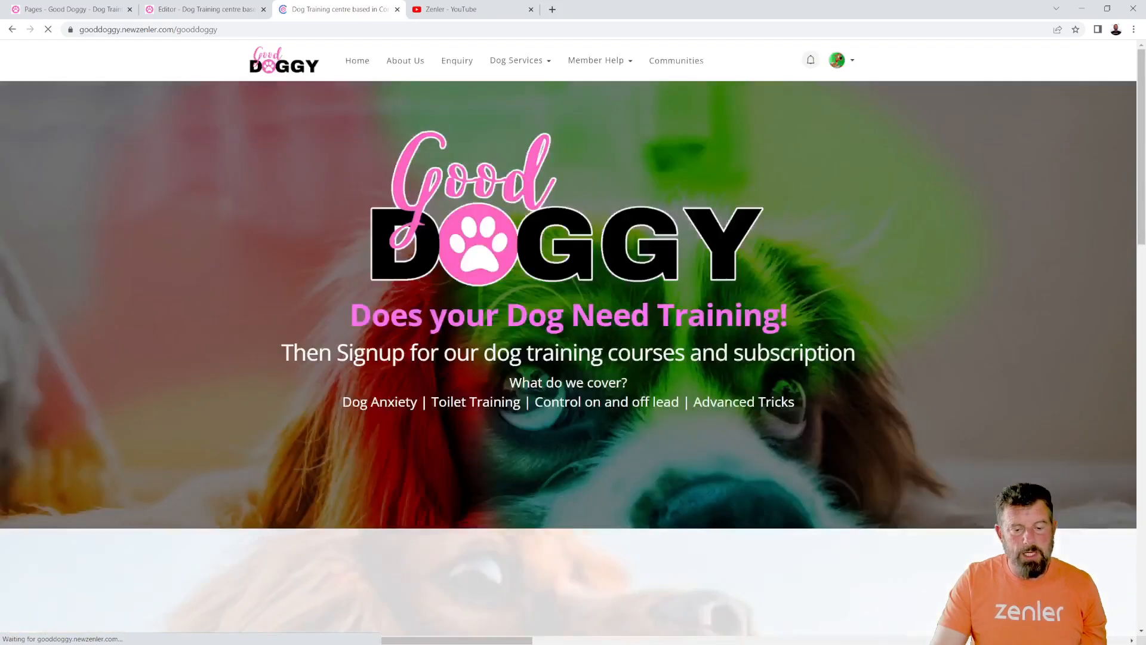
pyautogui.moveTo(390, 316); pyautogui.dragTo(706, 315)
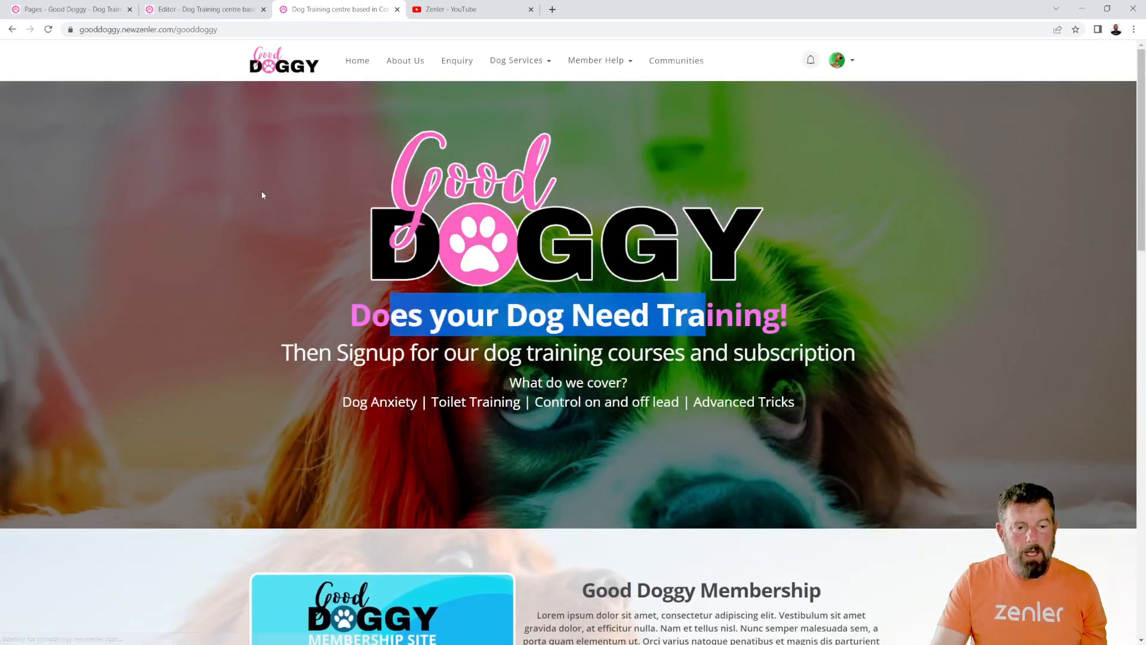
# - Load the live page's address in a fresh incognito window to check the heading's new colour, then close the window
pyautogui.hotkey('ctrl', 'l')
pyautogui.hotkey('ctrl', 'c')
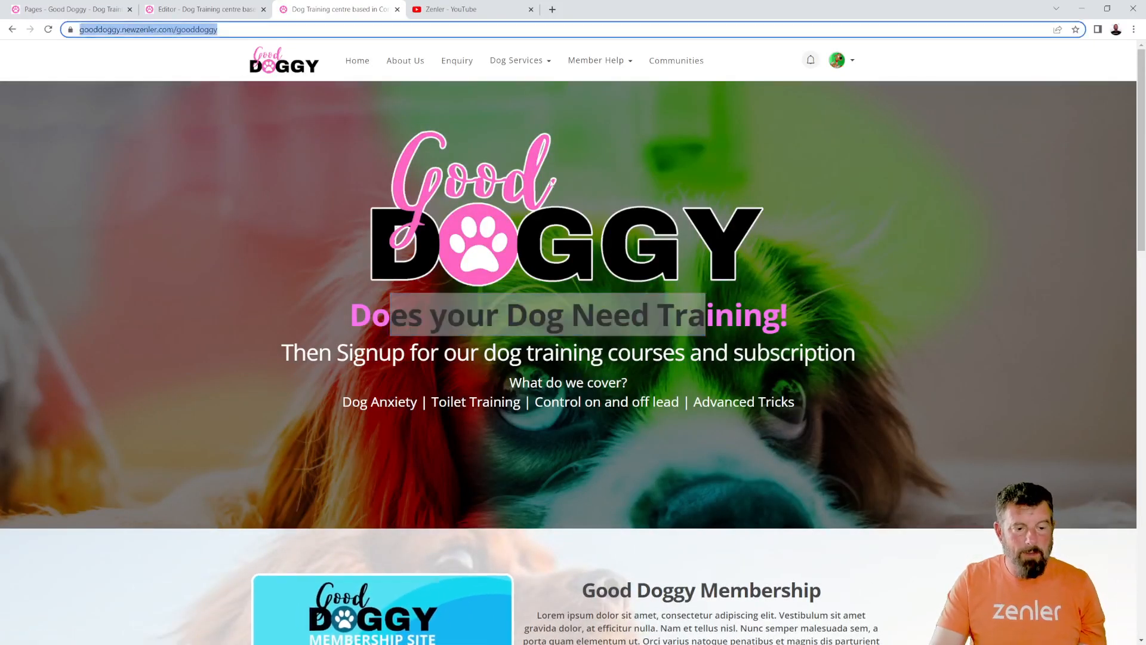
pyautogui.click(1133, 29)
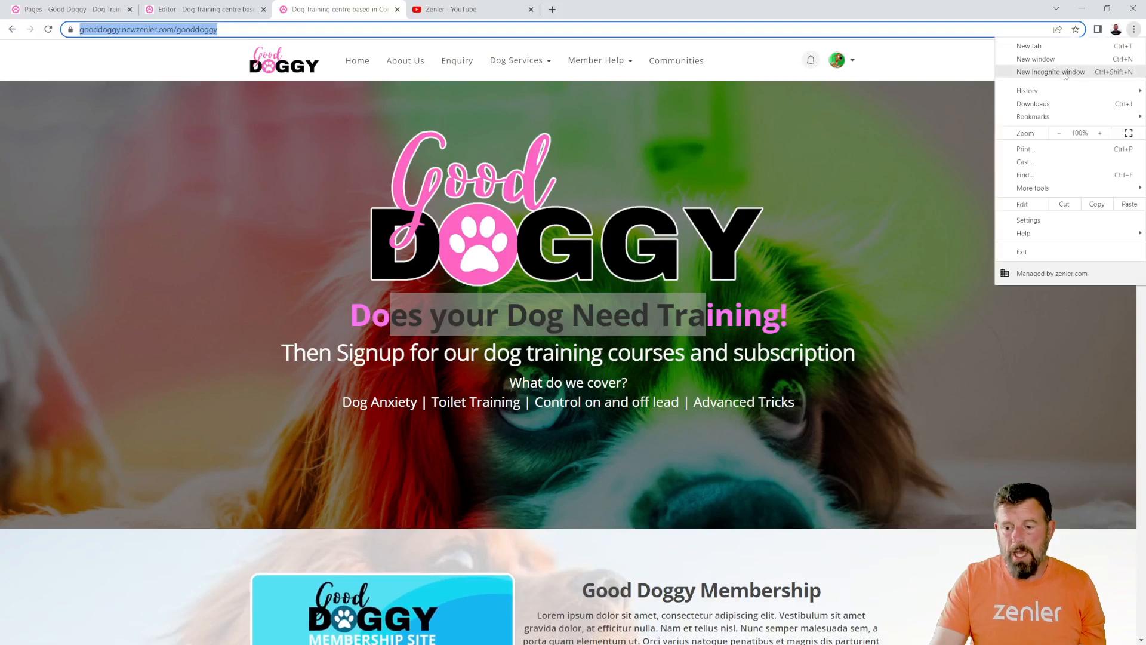
pyautogui.click(1085, 70)
pyautogui.hotkey('ctrl', 'v')
pyautogui.press('Return')
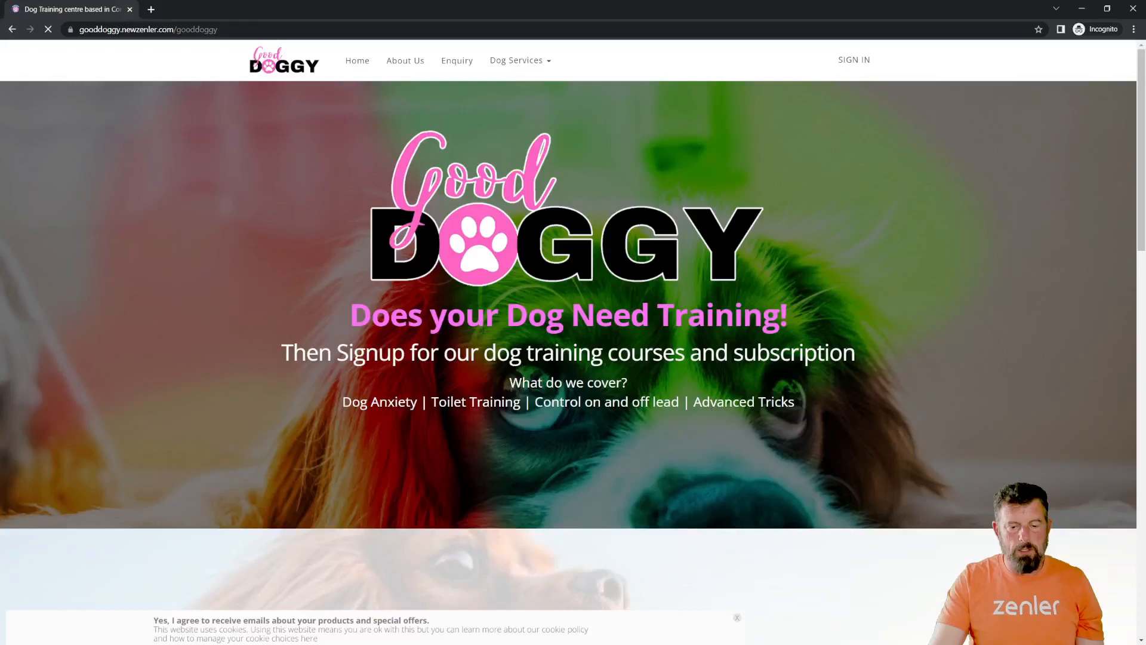
pyautogui.moveTo(499, 316); pyautogui.dragTo(649, 316)
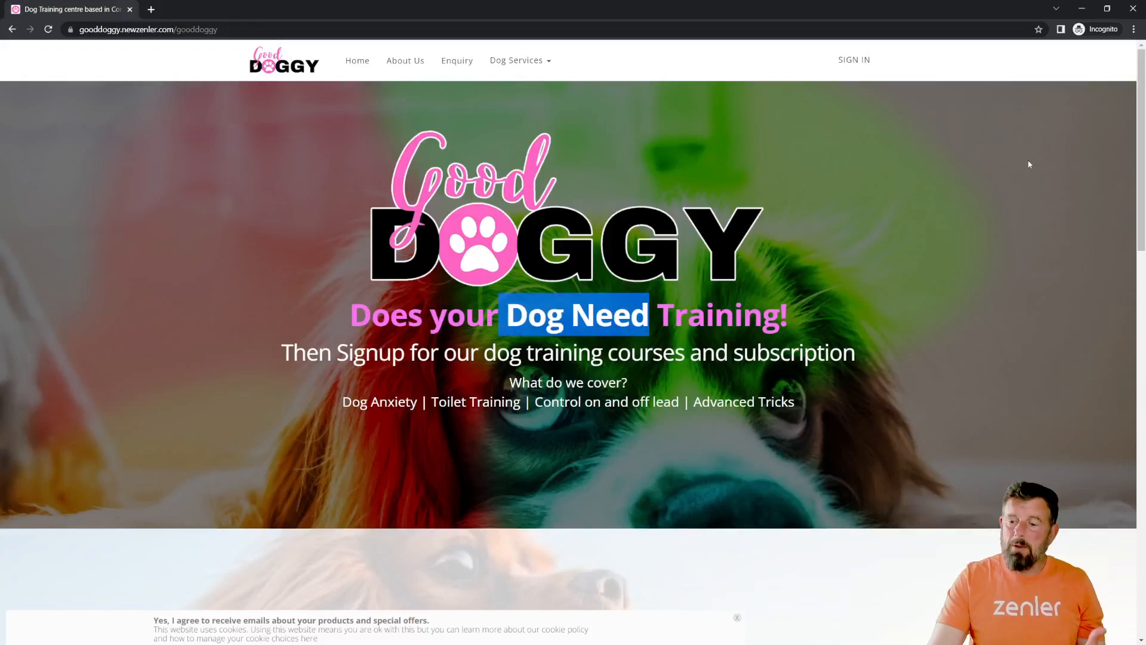
pyautogui.click(1133, 9)
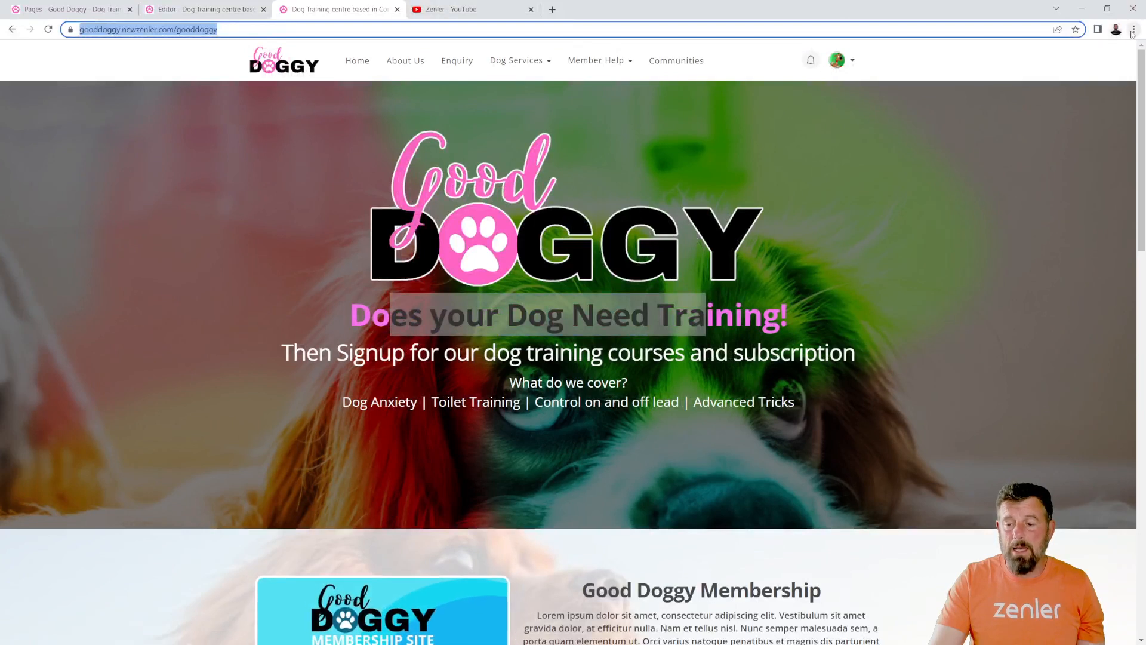
pyautogui.click(1133, 29)
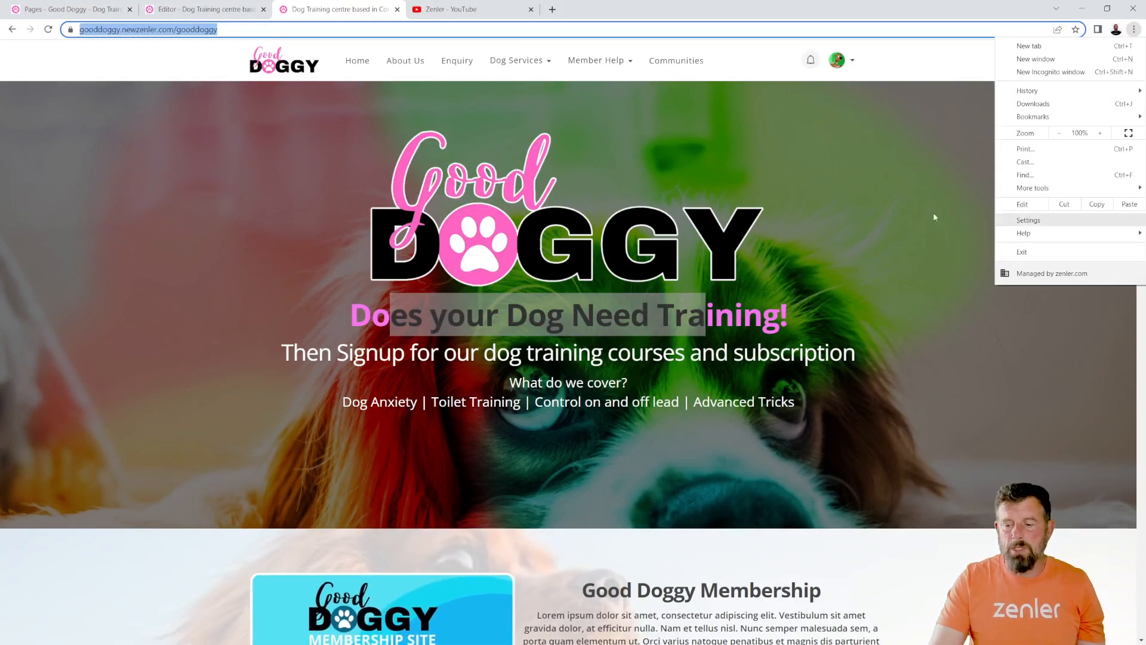
pyautogui.click(853, 164)
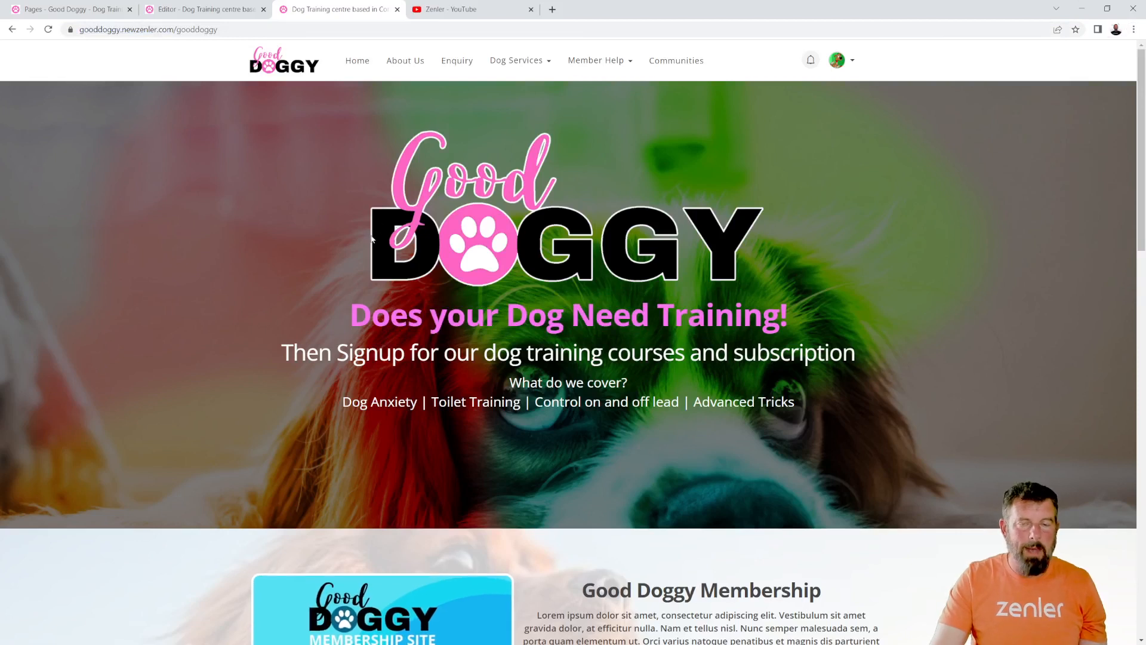
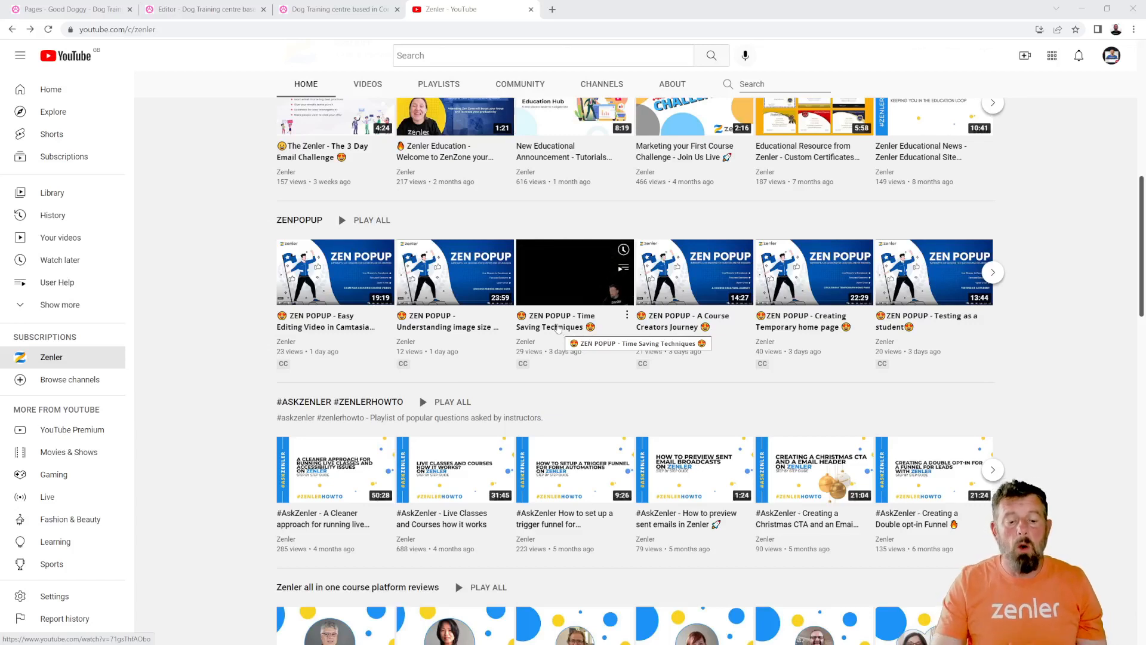
pyautogui.moveTo(467, 333)
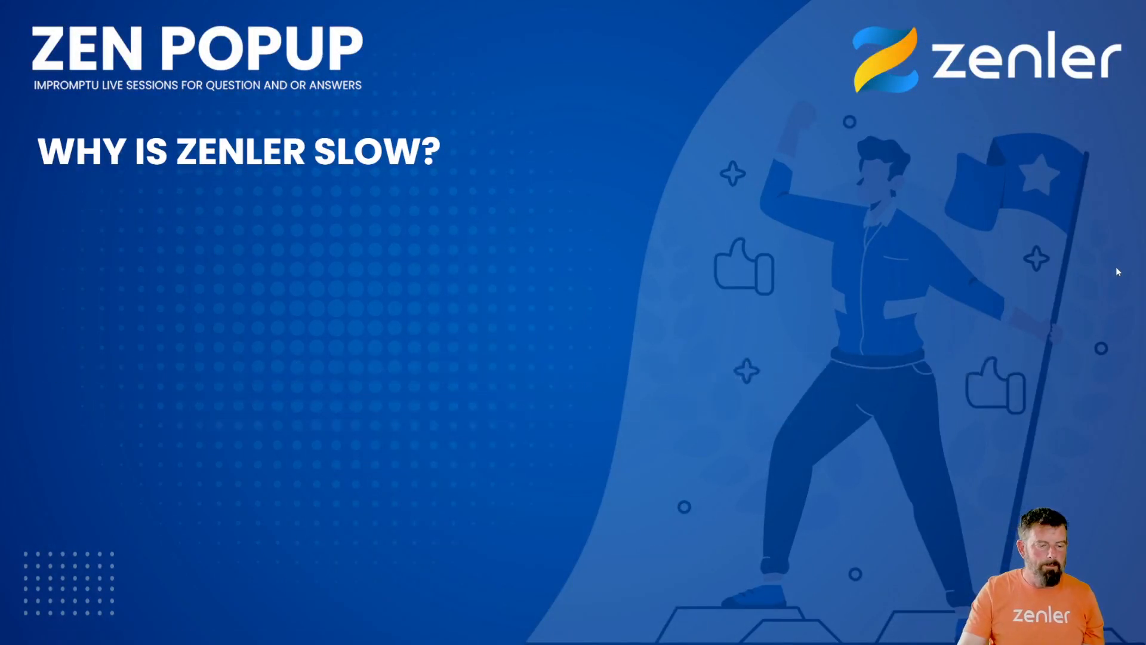
pyautogui.press('Right')
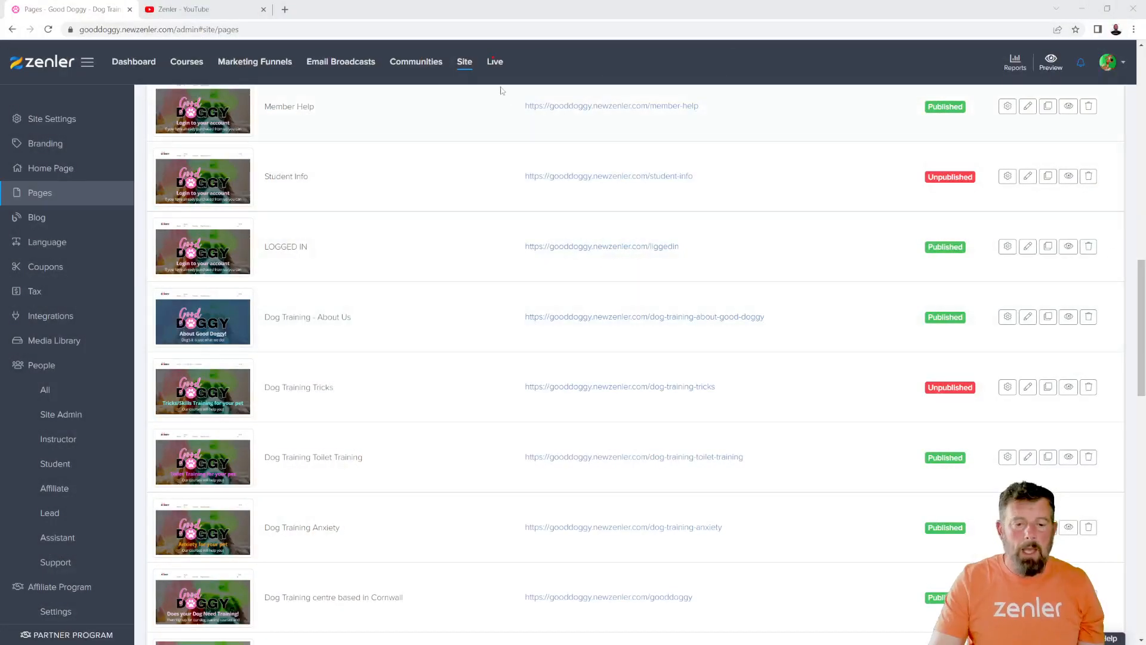
# - Start creating a new live webinar in the site's Live section and enter ZZENPOPUP as its topic
pyautogui.click(494, 62)
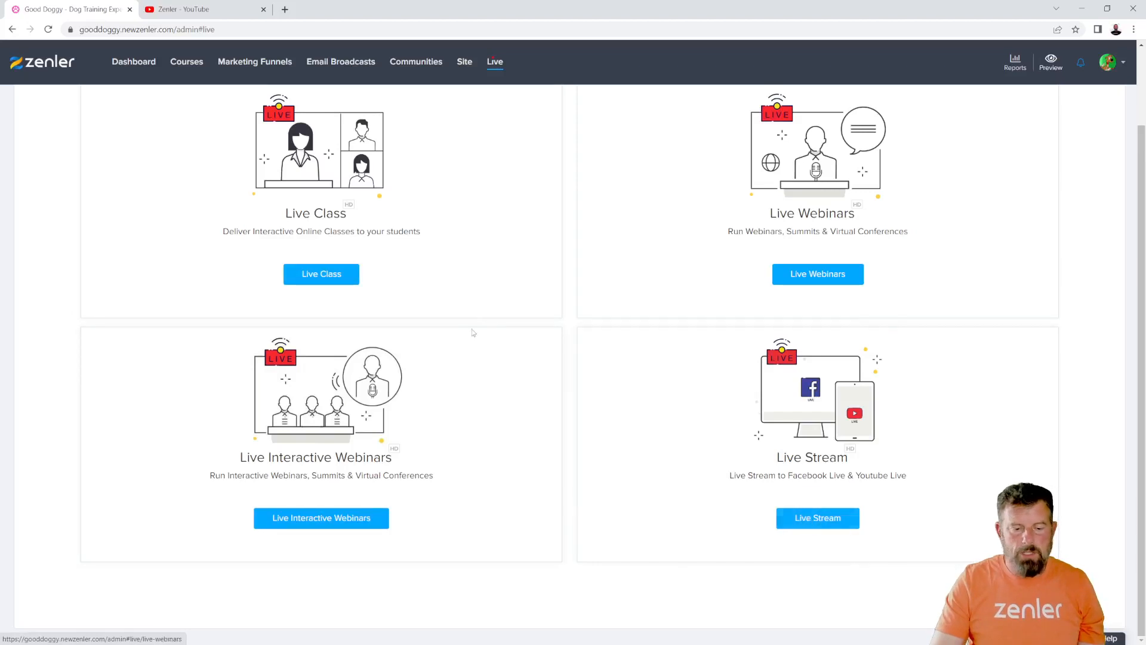
pyautogui.click(816, 518)
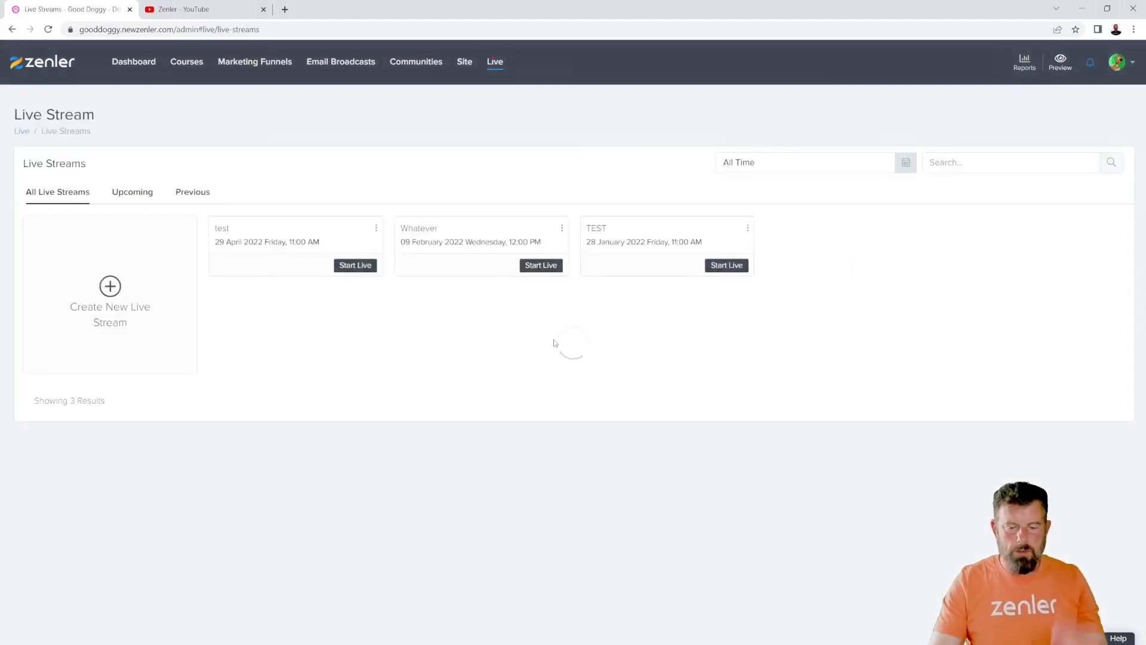
pyautogui.click(12, 30)
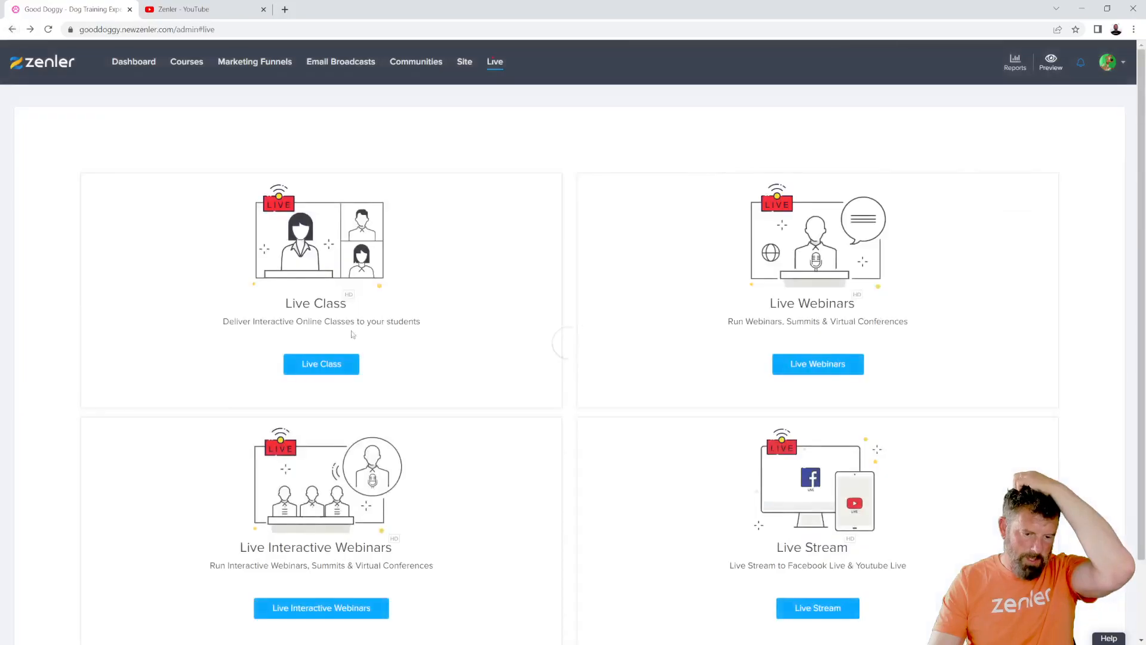
pyautogui.click(806, 365)
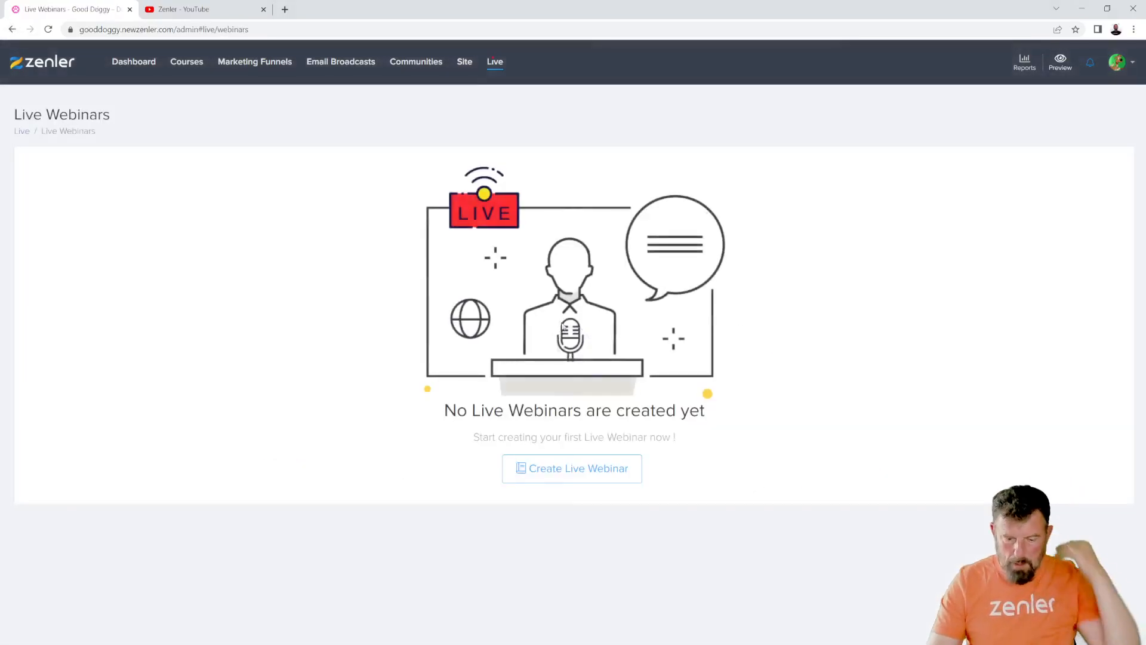
pyautogui.click(570, 469)
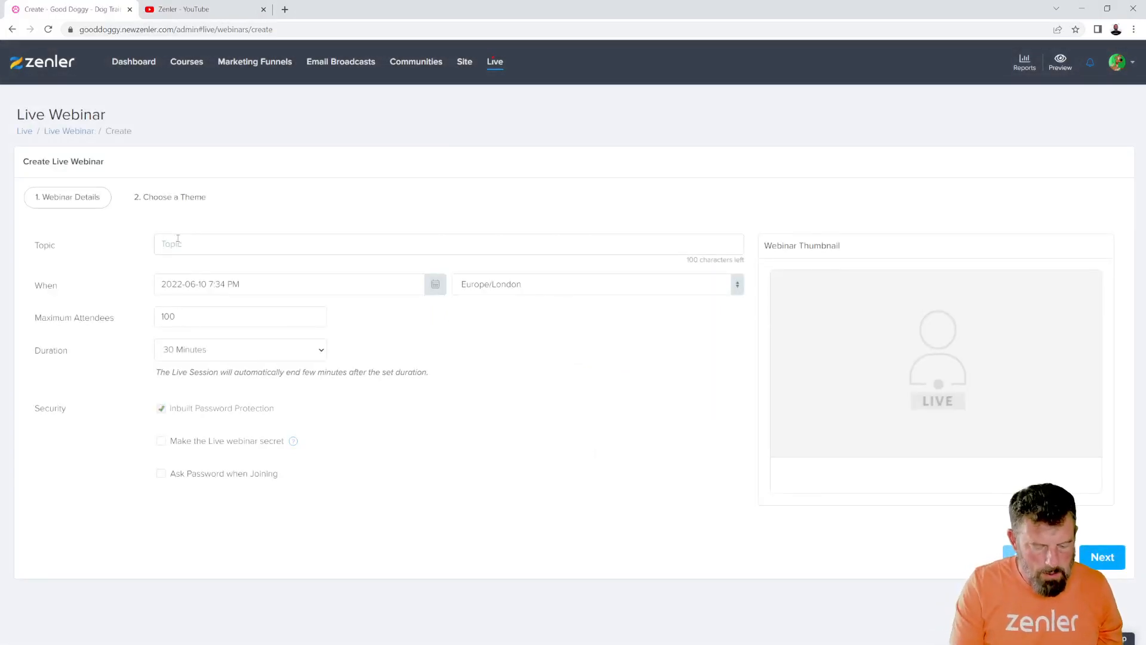
pyautogui.write('ZZENPOPUP')
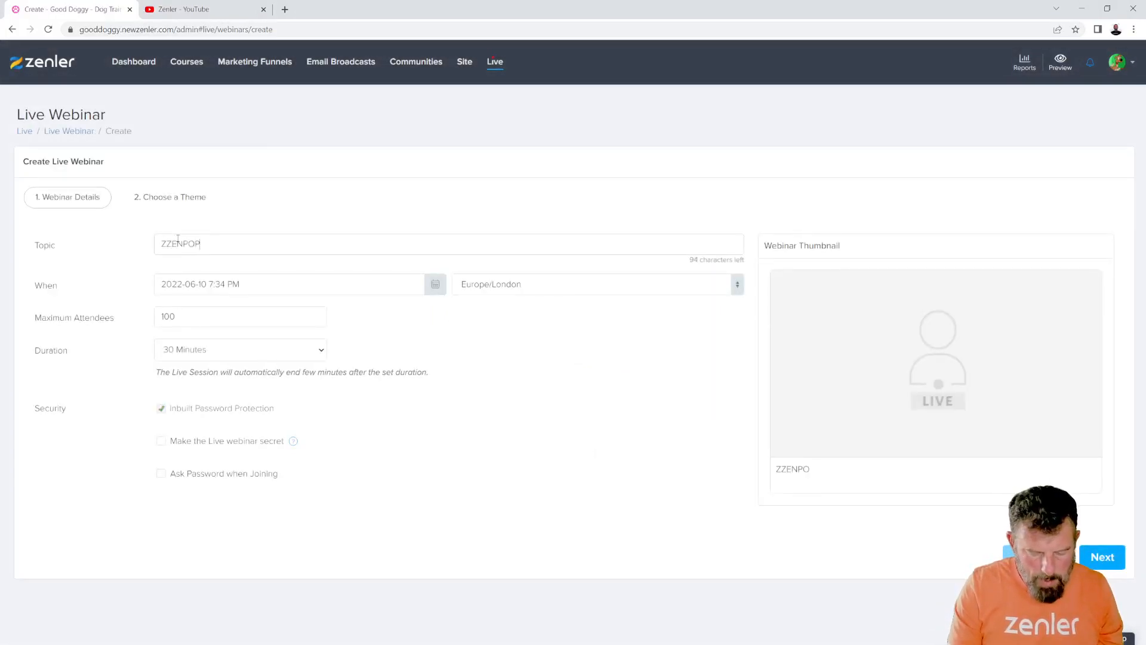
# - Schedule the webinar for 11 June 2022 at 7:00 AM
pyautogui.click(435, 284)
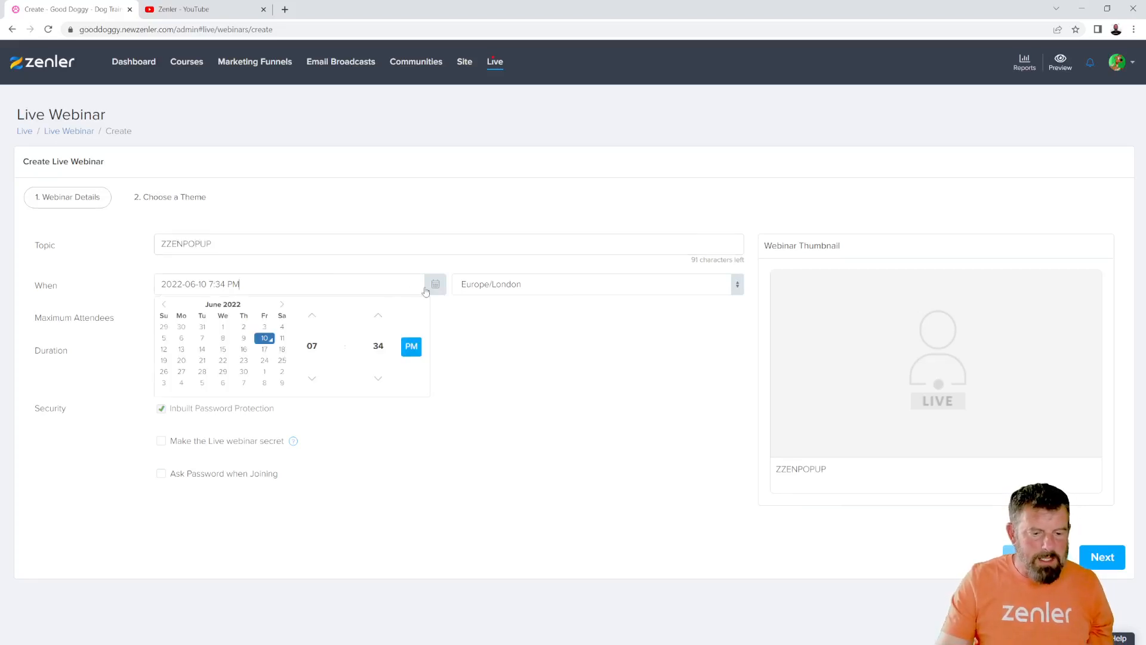
pyautogui.click(282, 338)
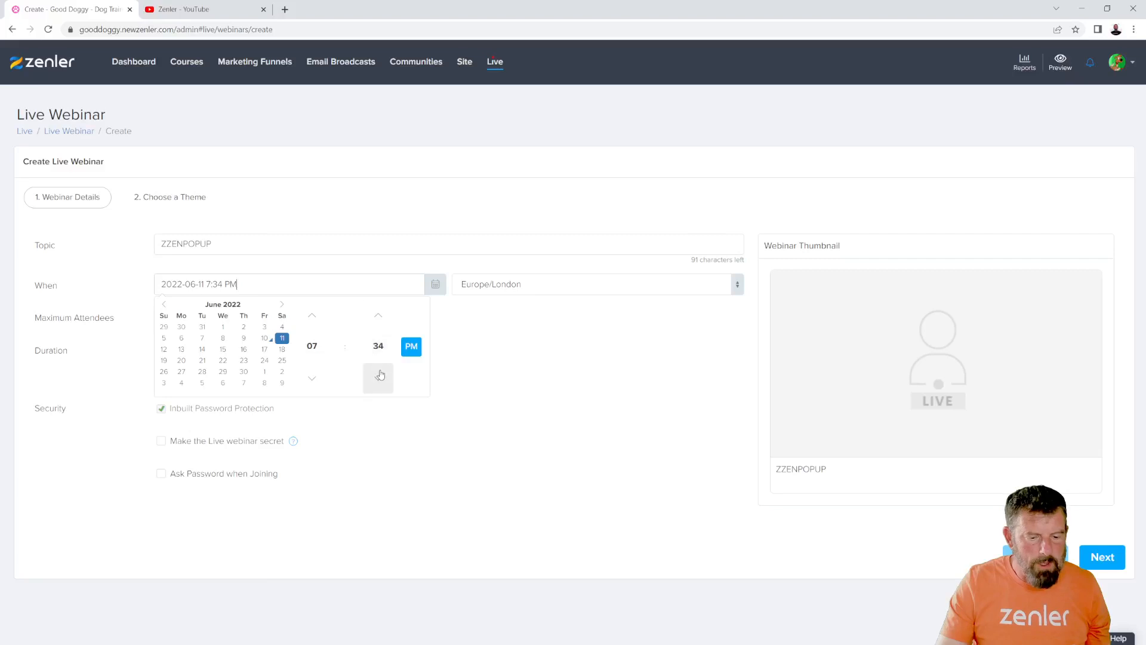
pyautogui.click(377, 346)
pyautogui.click(311, 314)
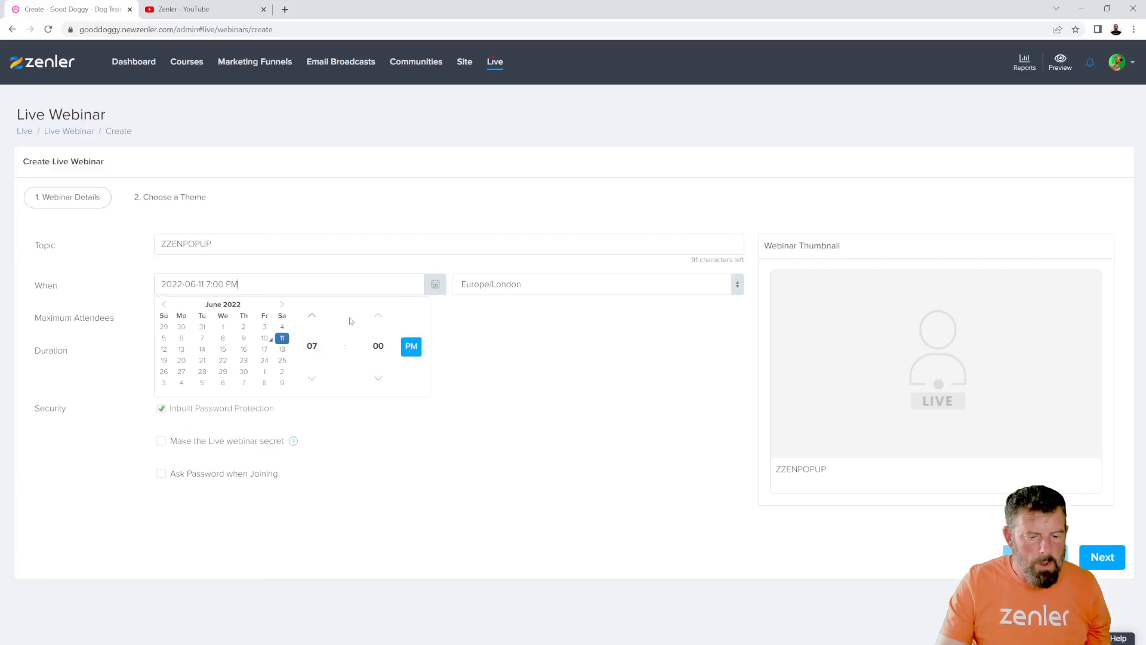
pyautogui.click(411, 346)
pyautogui.click(553, 358)
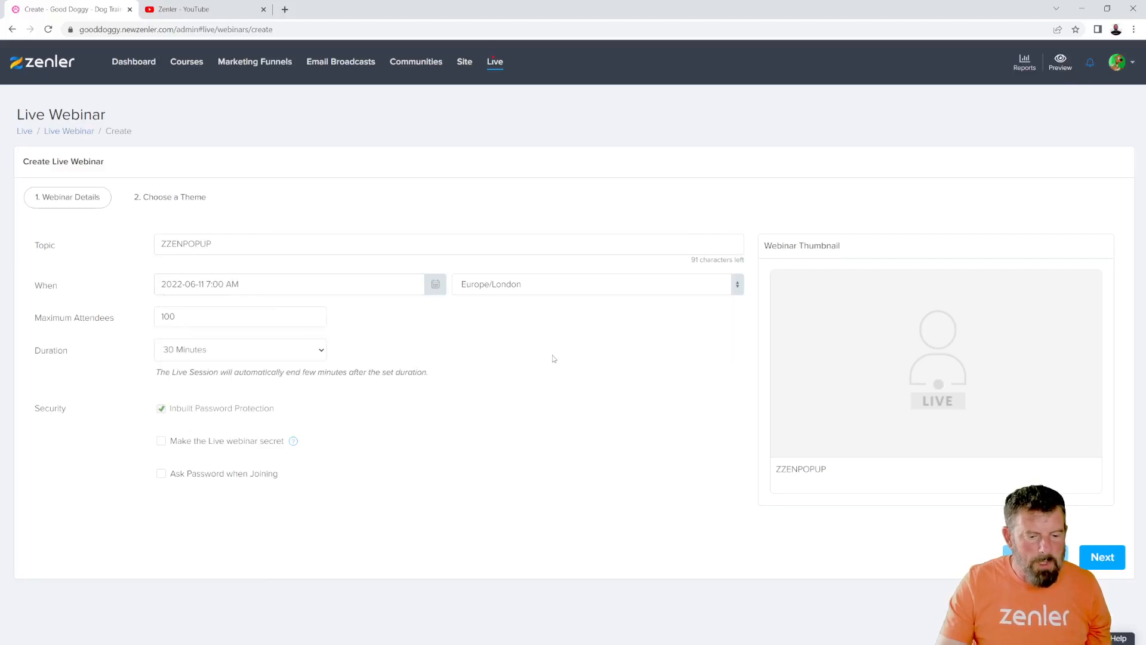
# - Set the webinar's duration to 1 Hour 15 Minutes
pyautogui.click(244, 353)
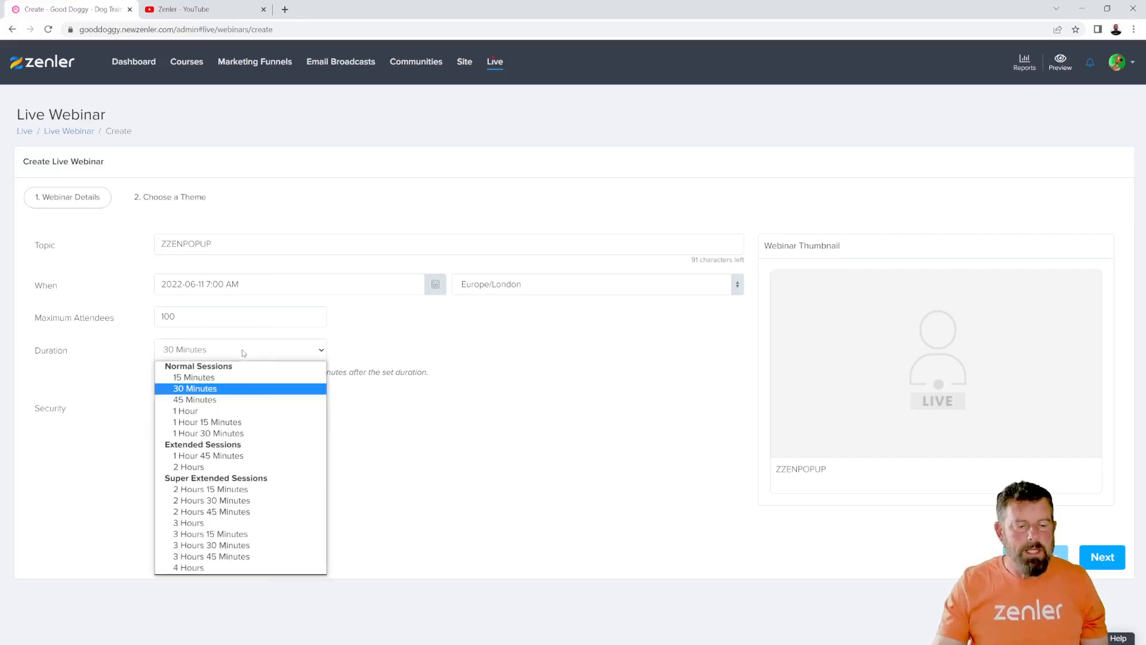
pyautogui.click(209, 422)
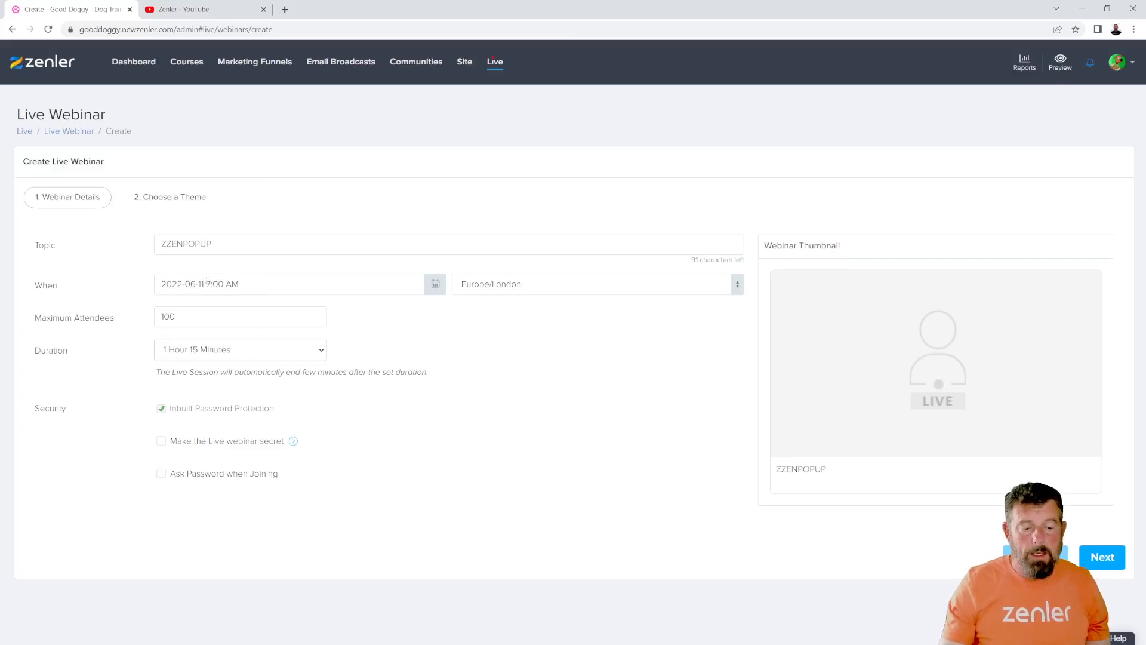
pyautogui.moveTo(207, 280); pyautogui.dragTo(237, 281)
pyautogui.click(518, 394)
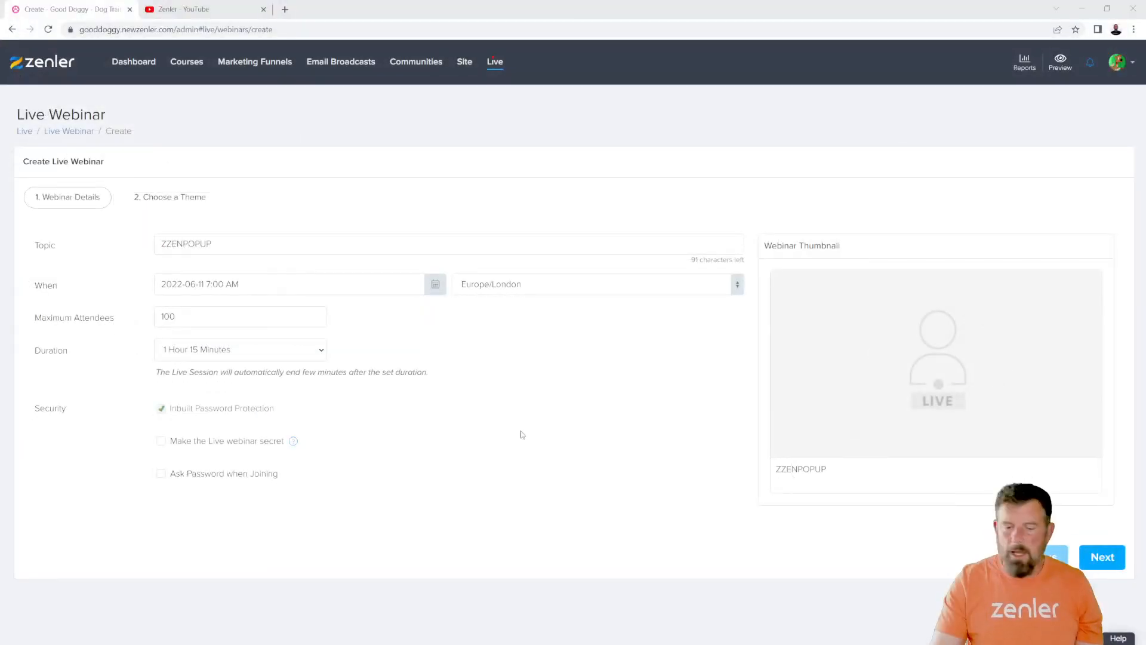
# - Change the webinar's time zone to Europe/Luxembourg and search the time zones for "fra", clearing the search again
pyautogui.click(540, 285)
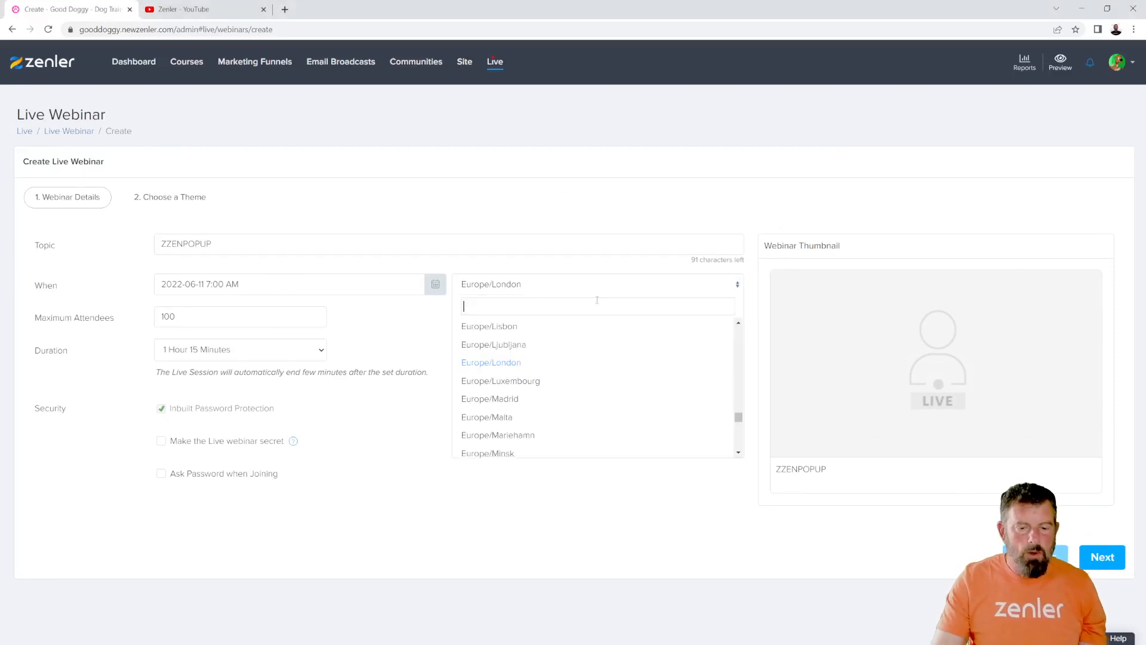
pyautogui.click(510, 380)
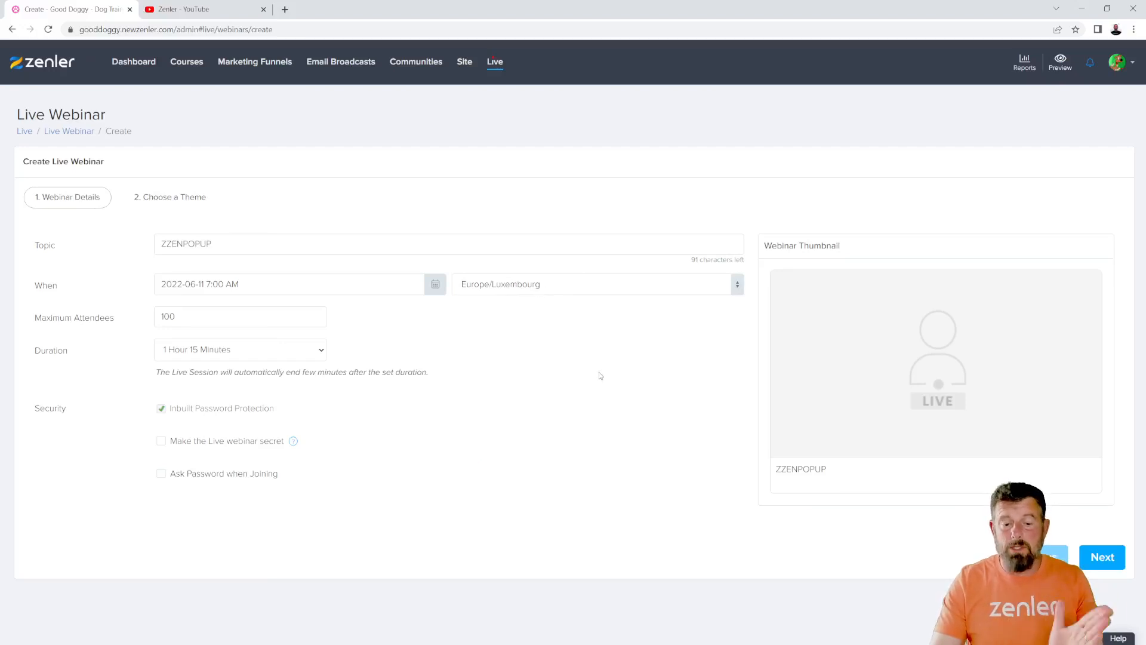
pyautogui.click(564, 286)
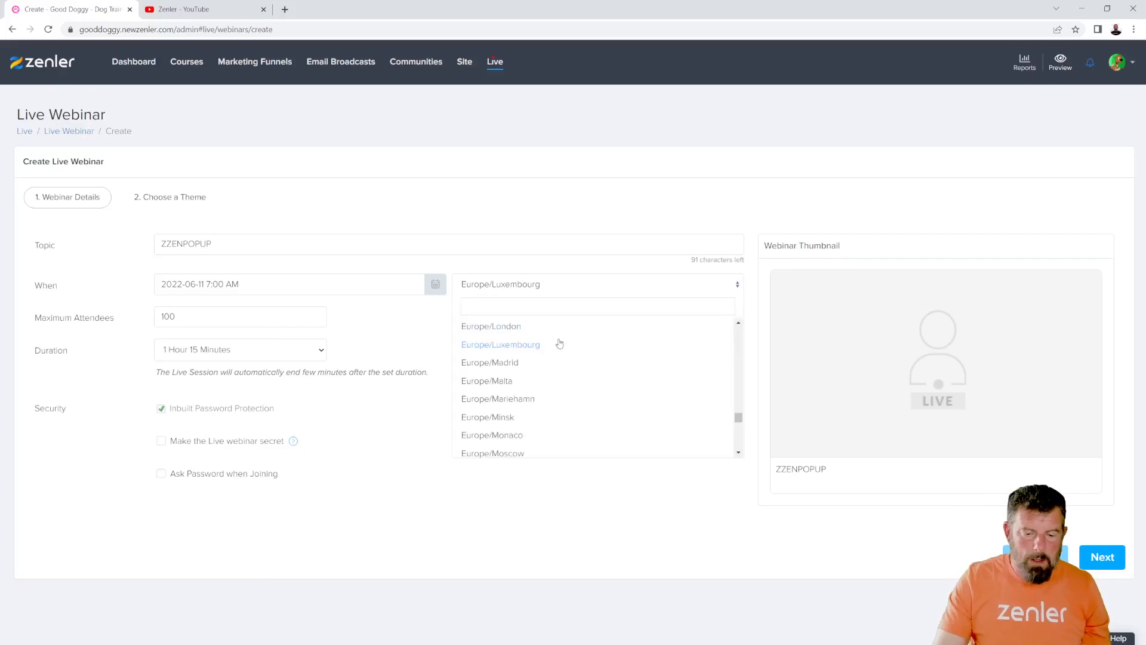
pyautogui.scroll(-2, 560, 344)
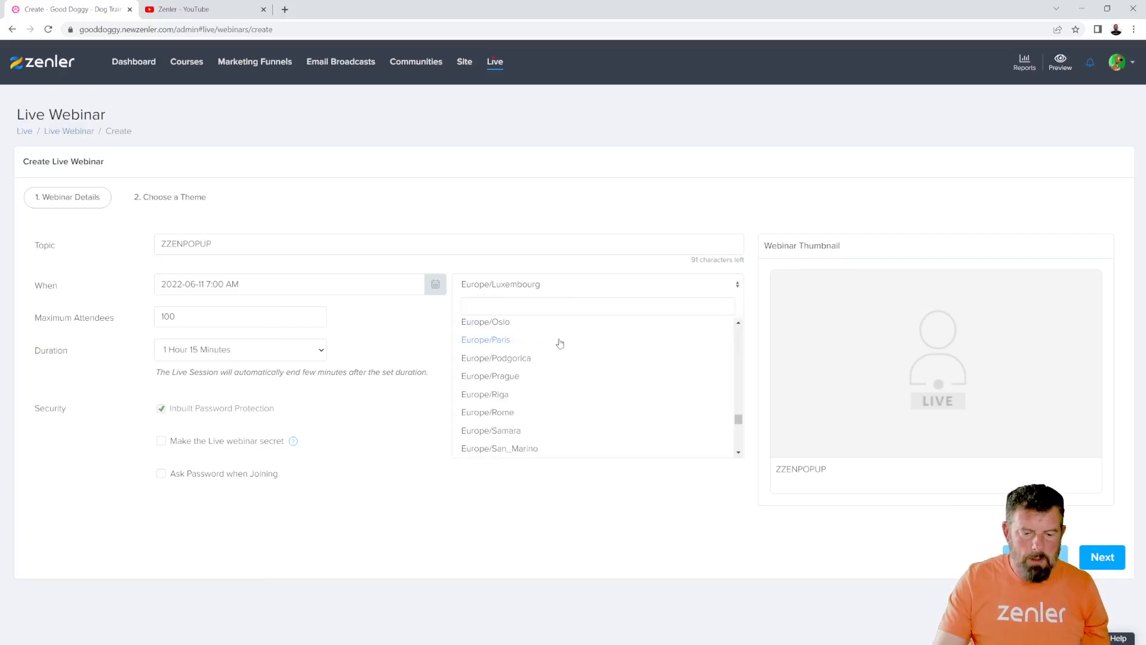
pyautogui.write('fra')
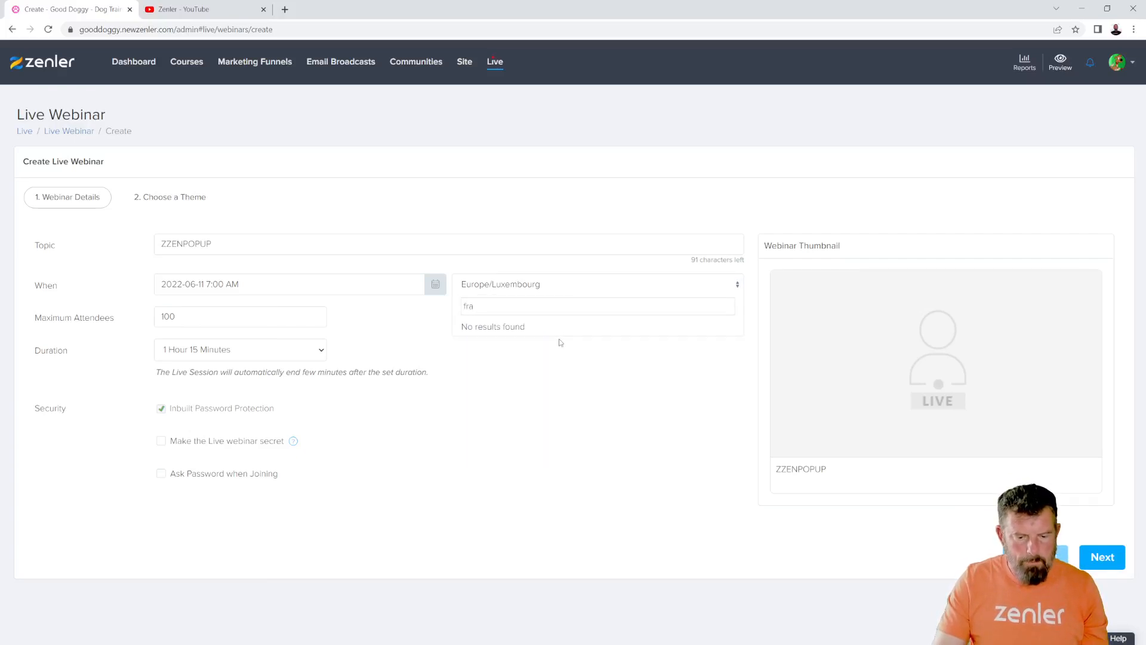
pyautogui.press('BackSpace')
pyautogui.press('BackSpace')
pyautogui.press('BackSpace')
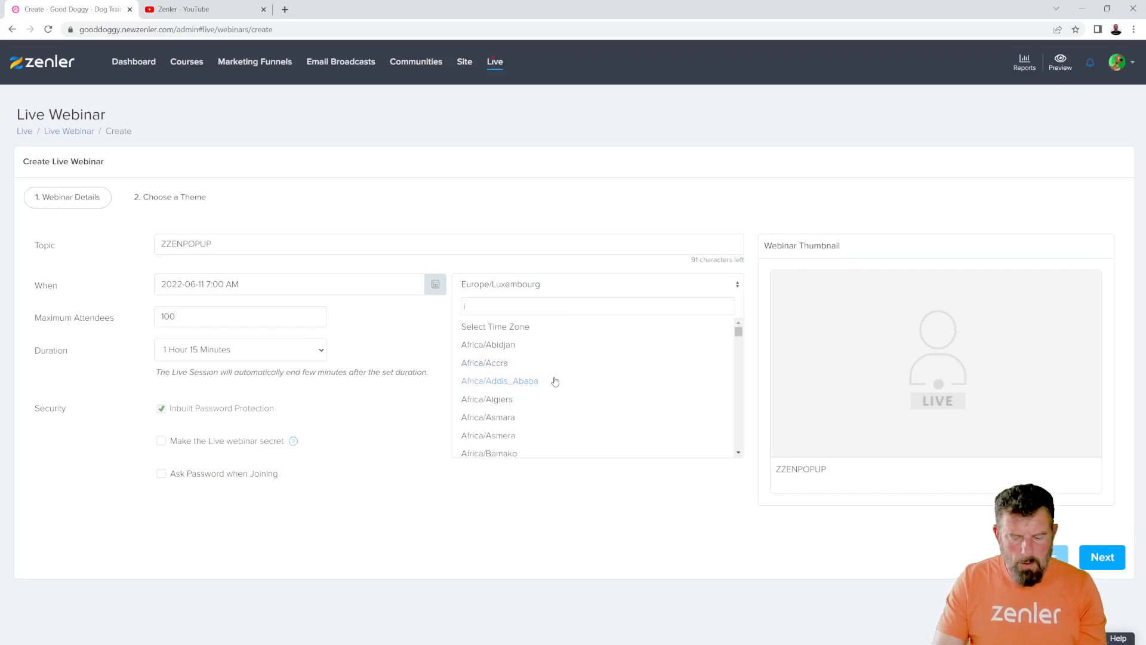
# - Search the time zones for "us" and choose Africa/Lusaka for the webinar
pyautogui.press('BackSpace')
pyautogui.write('u')
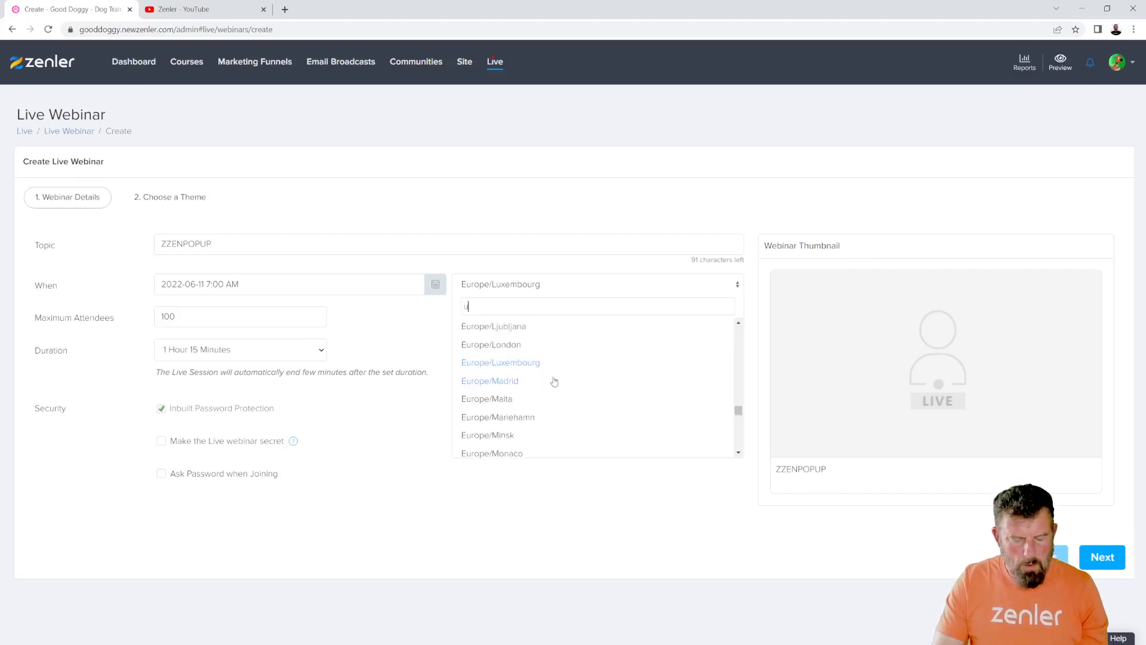
pyautogui.write('s')
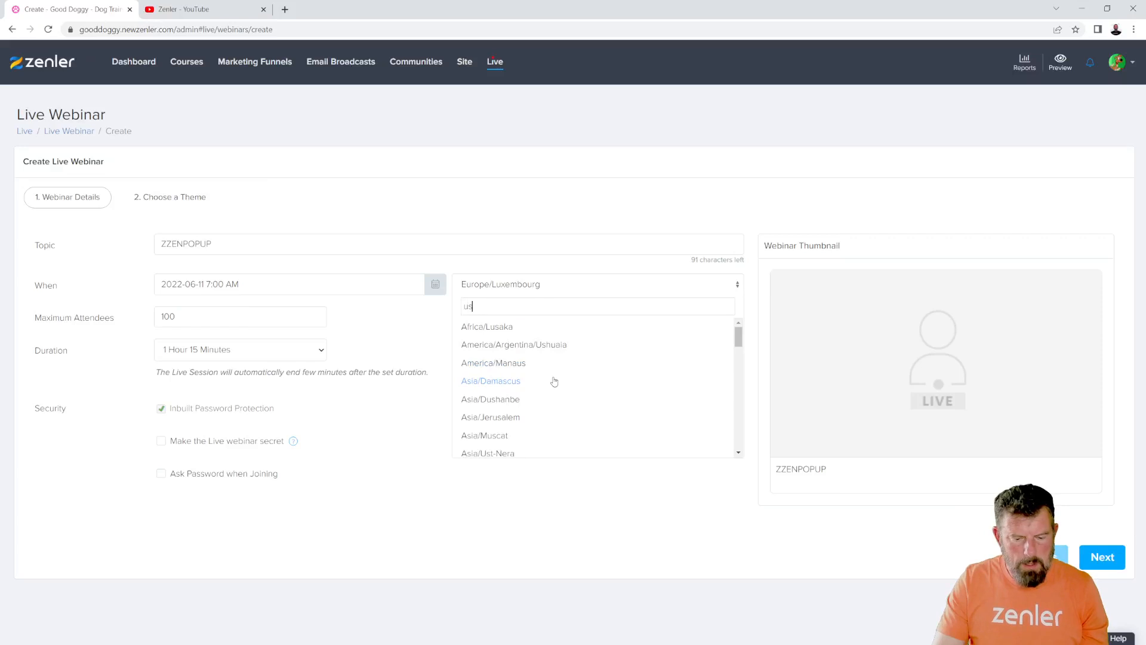
pyautogui.click(486, 327)
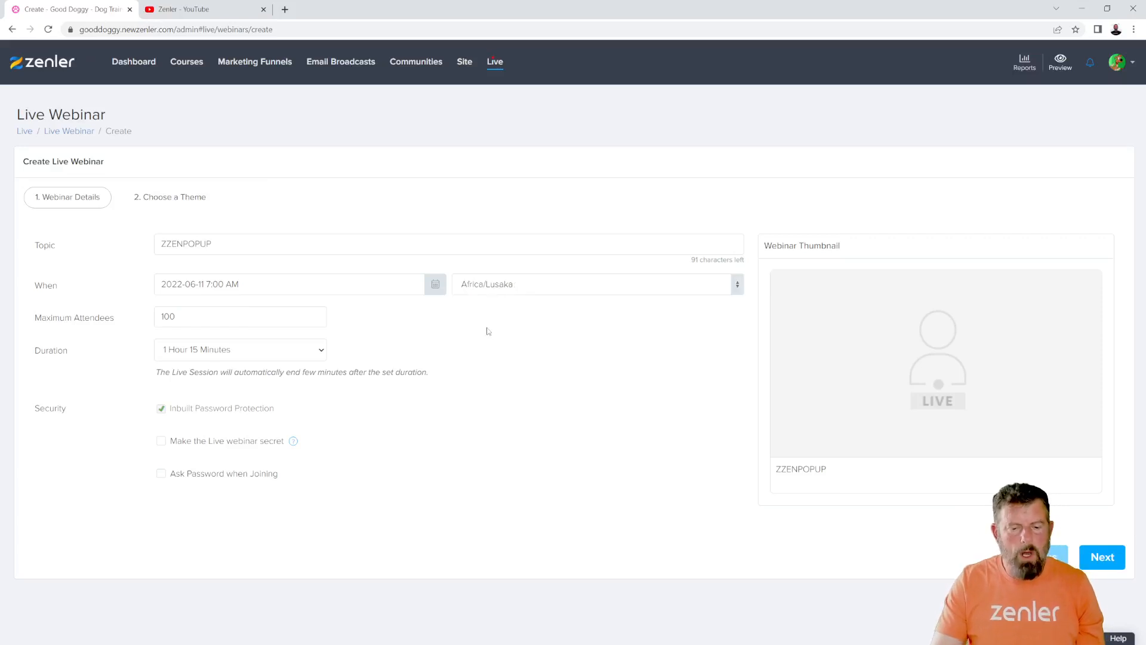
# - Find Europe/London in the time zone search and restore it as the webinar's time zone
pyautogui.click(543, 286)
pyautogui.write('lond')
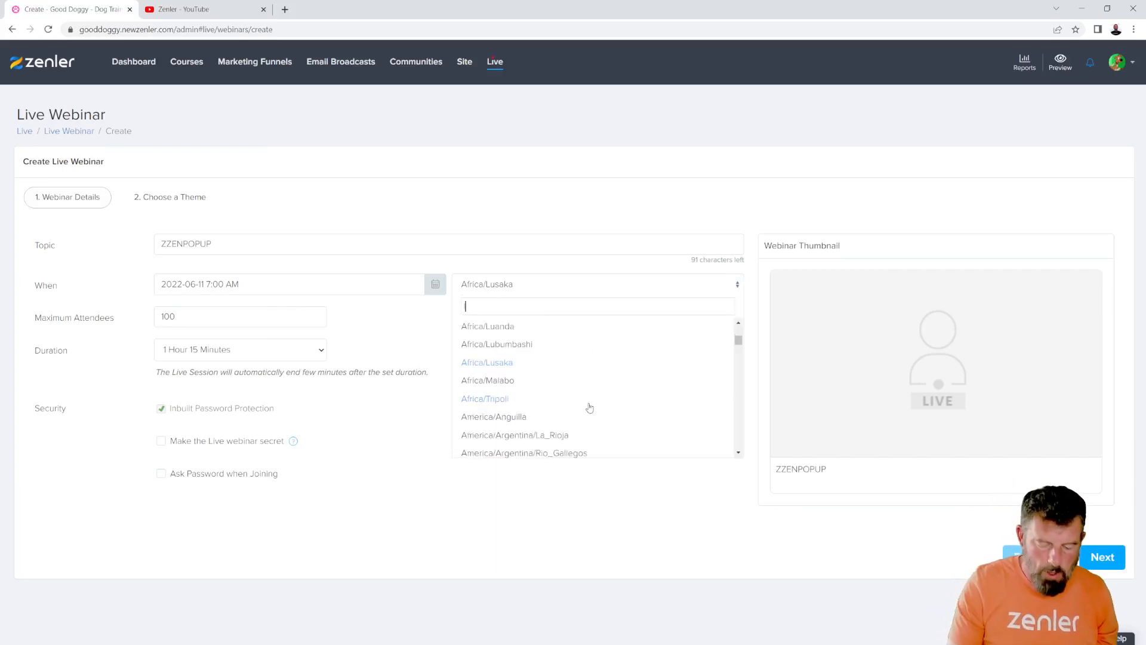
pyautogui.click(503, 328)
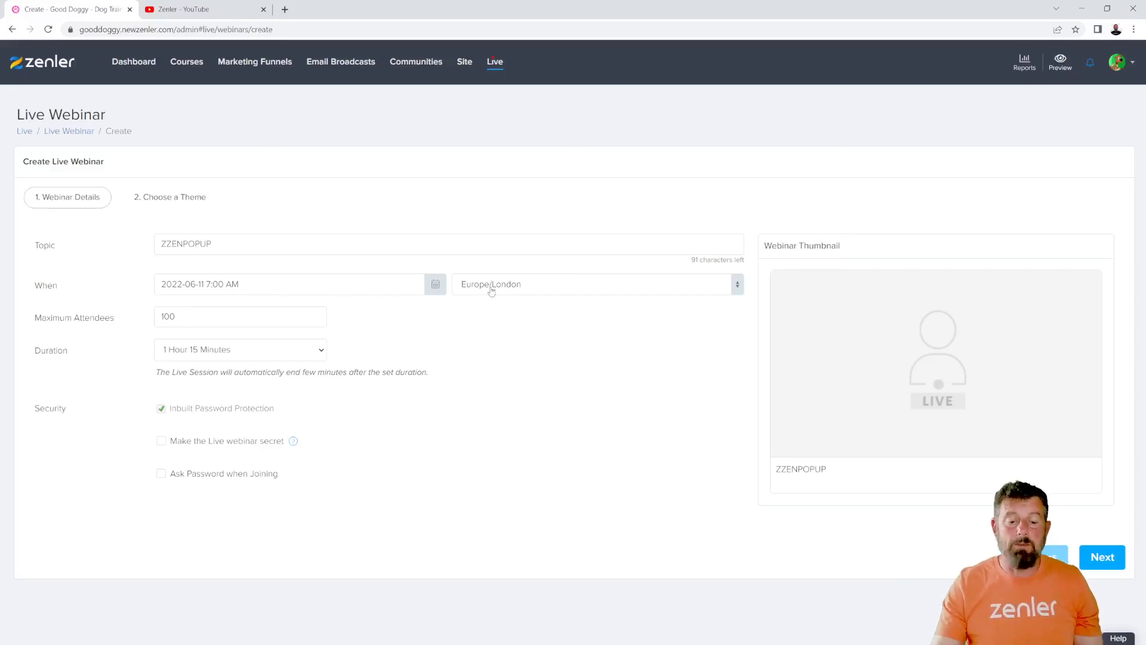
# - Switch the webinar's time zone to Etc/GMT and back to Europe/London
pyautogui.click(534, 285)
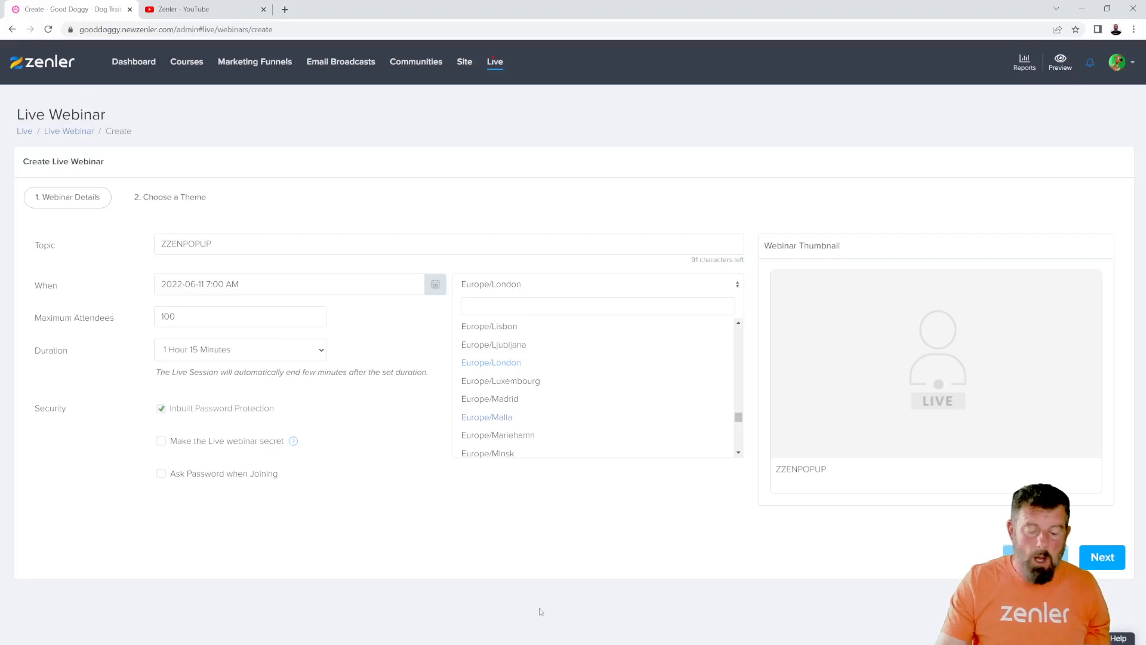
pyautogui.write('gmt')
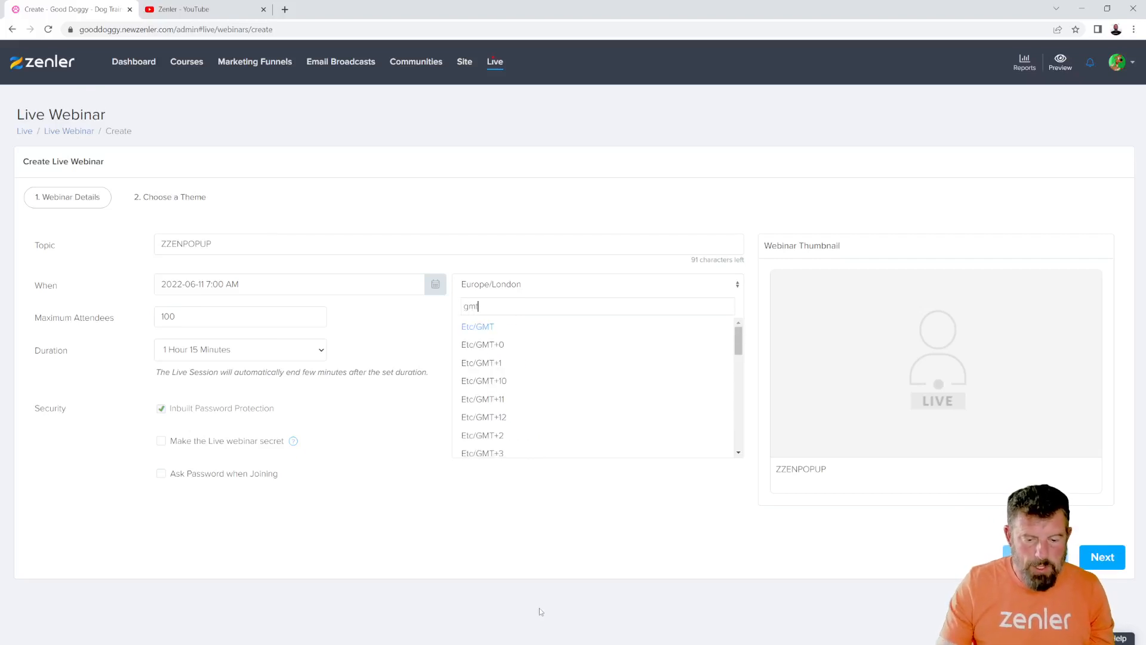
pyautogui.click(486, 328)
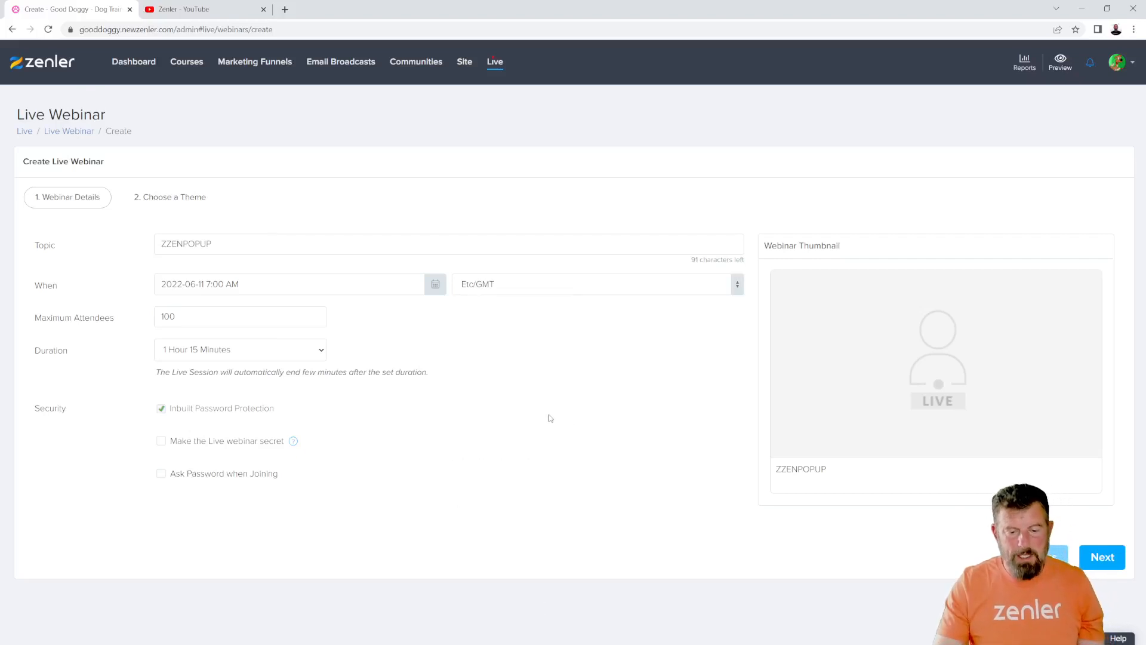
pyautogui.click(520, 286)
pyautogui.write('lond')
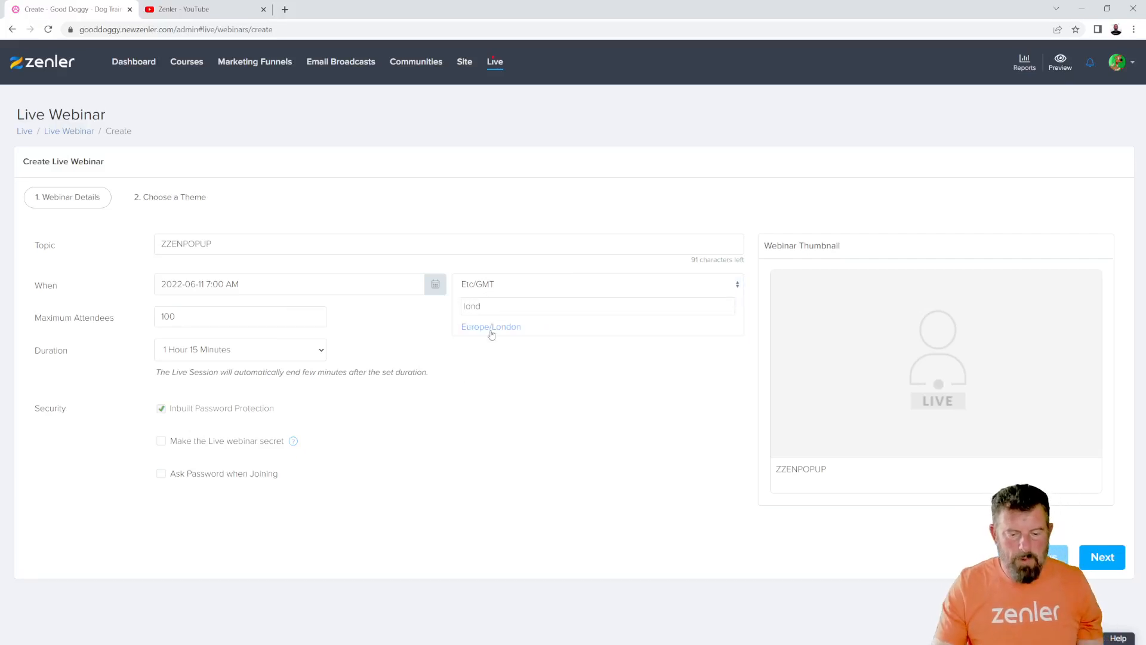
pyautogui.click(491, 329)
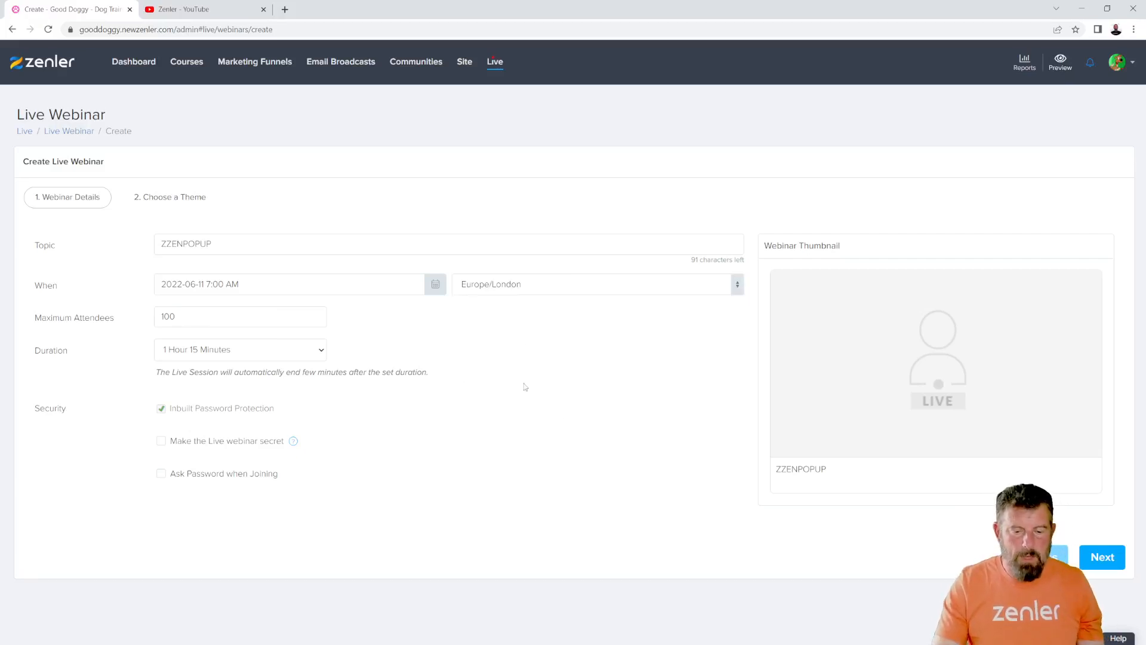
# - Search the time zones for "est" and "edt", then clear the search
pyautogui.click(558, 293)
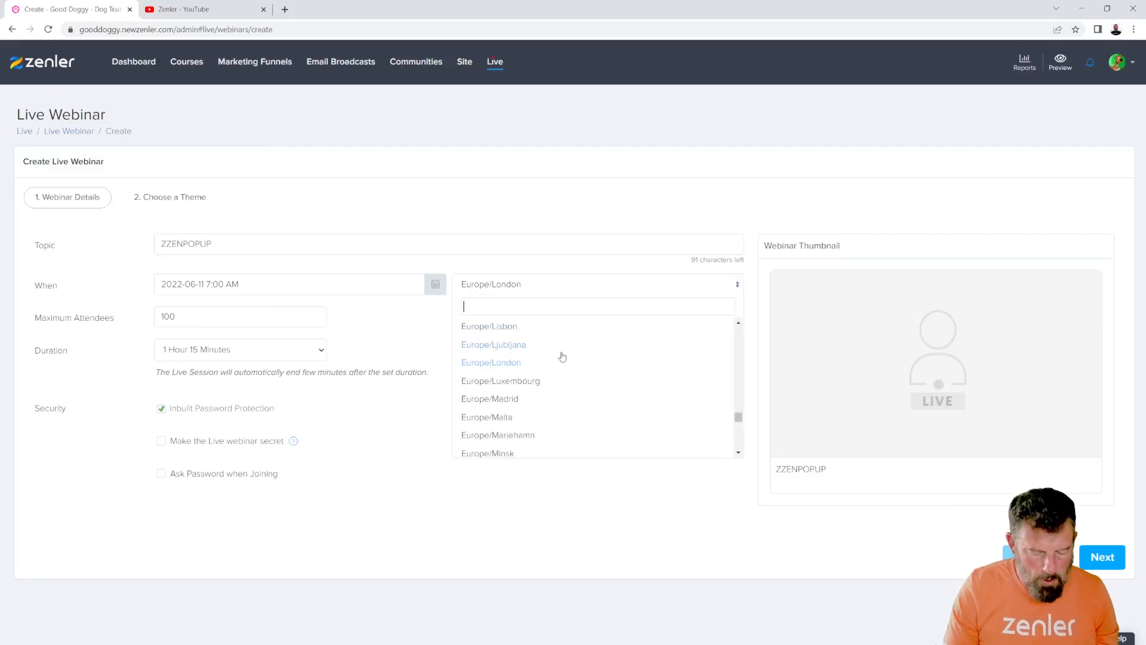
pyautogui.write('est')
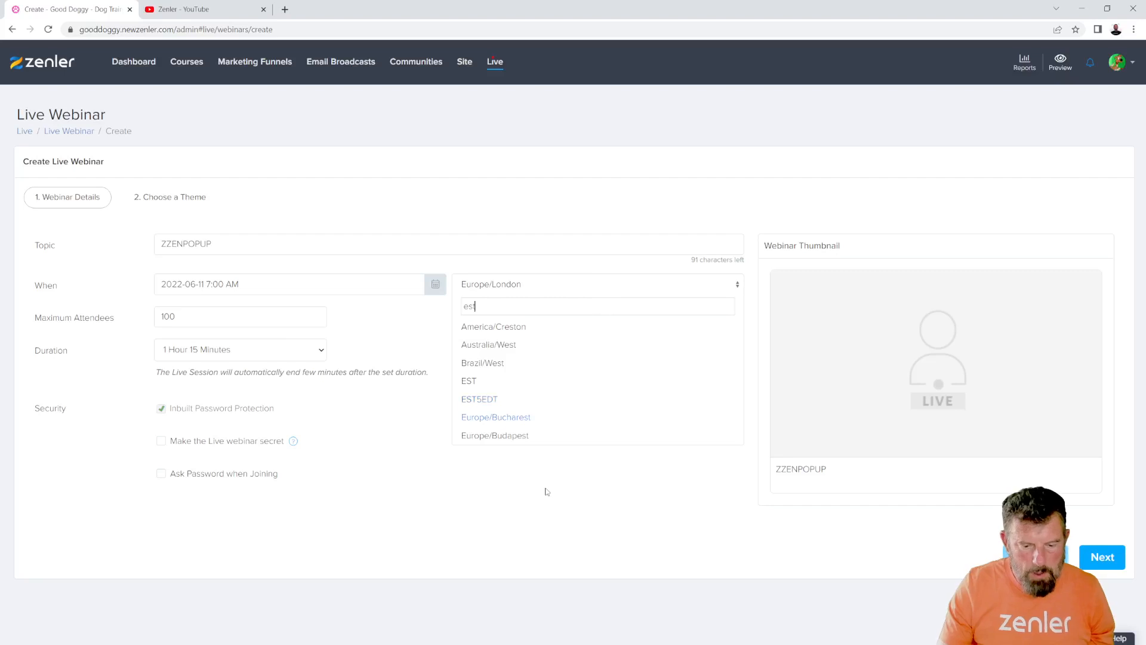
pyautogui.press('BackSpace')
pyautogui.press('BackSpace')
pyautogui.write('dt')
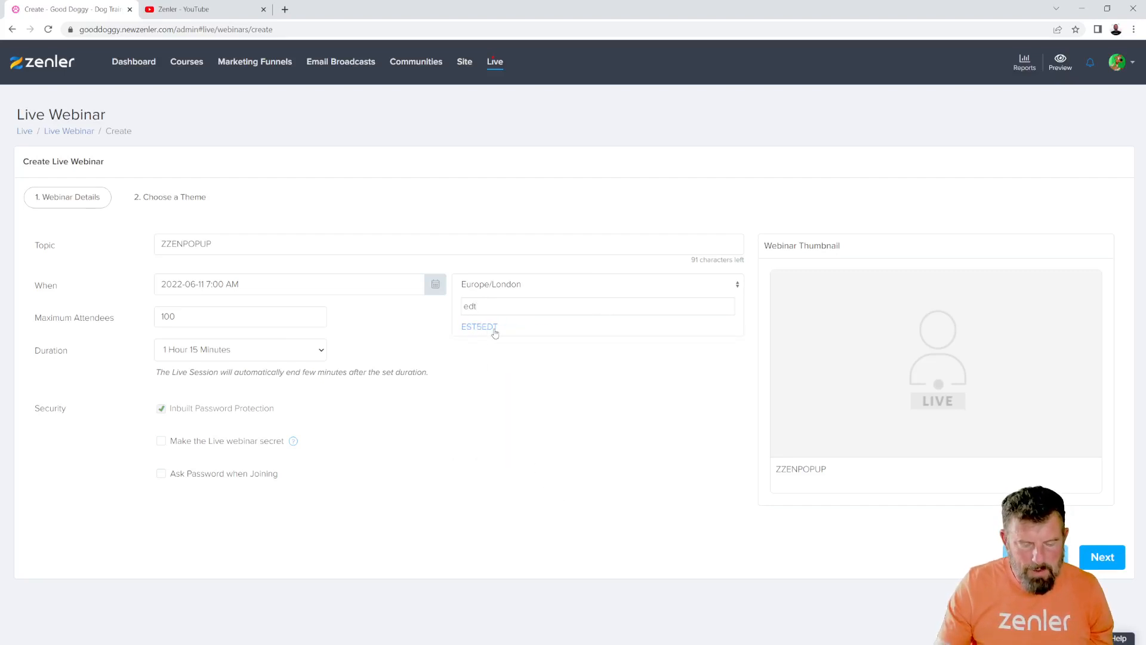
pyautogui.press('BackSpace')
pyautogui.press('BackSpace')
pyautogui.press('BackSpace')
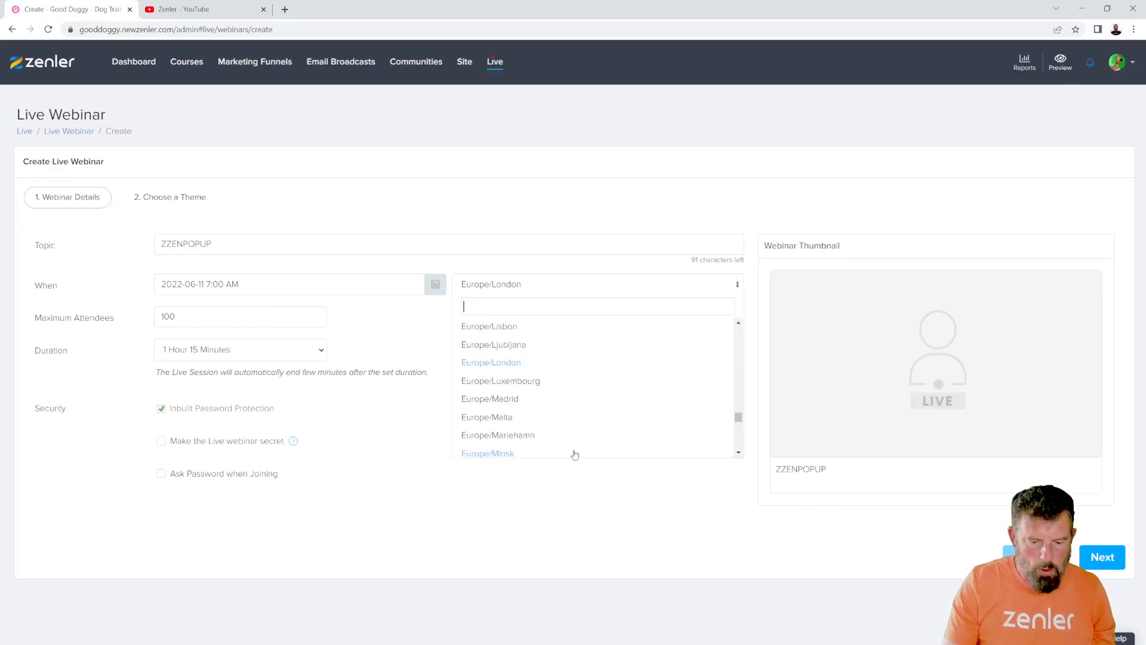
# - Search for "london" and select Europe/London as the webinar's time zone
pyautogui.write('lond')
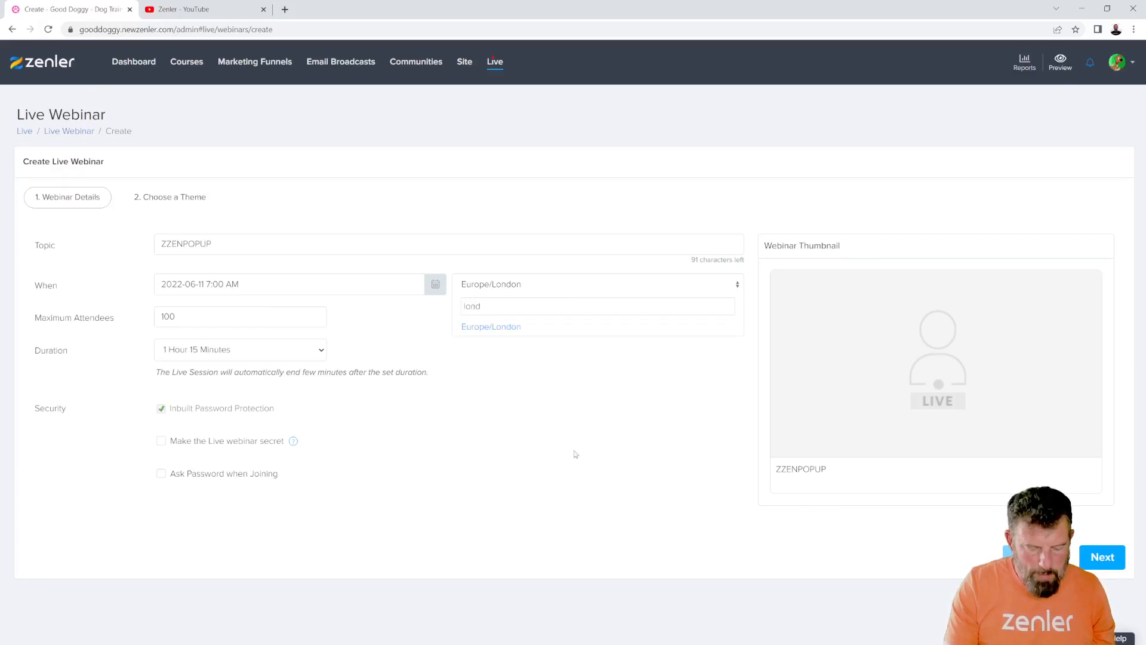
pyautogui.write('on')
pyautogui.click(493, 328)
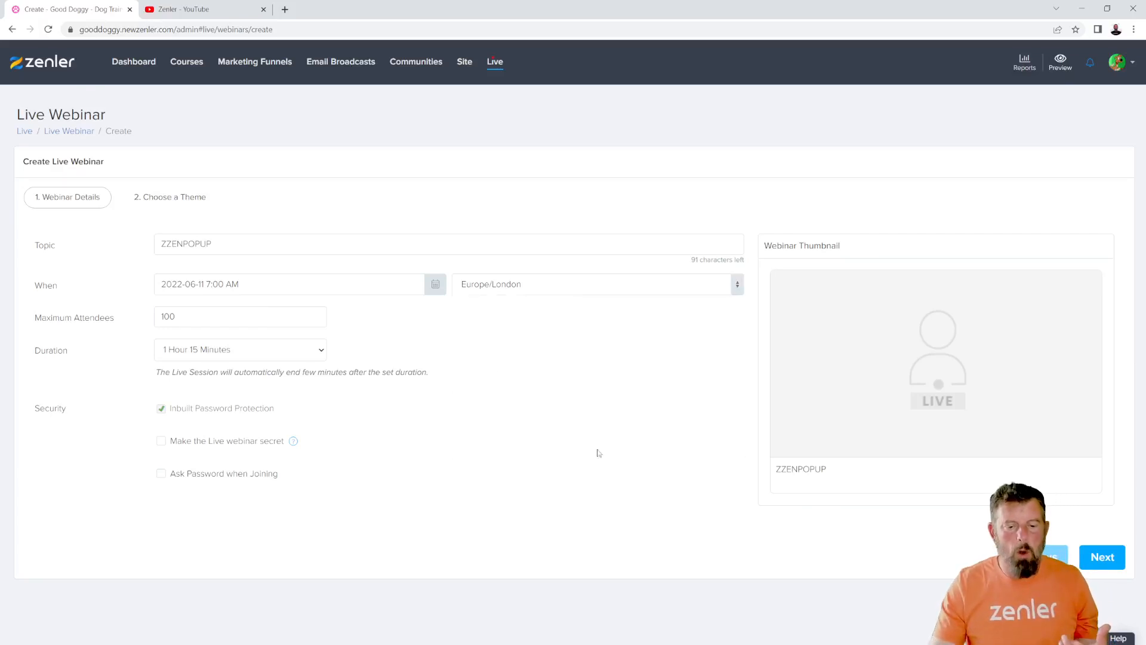